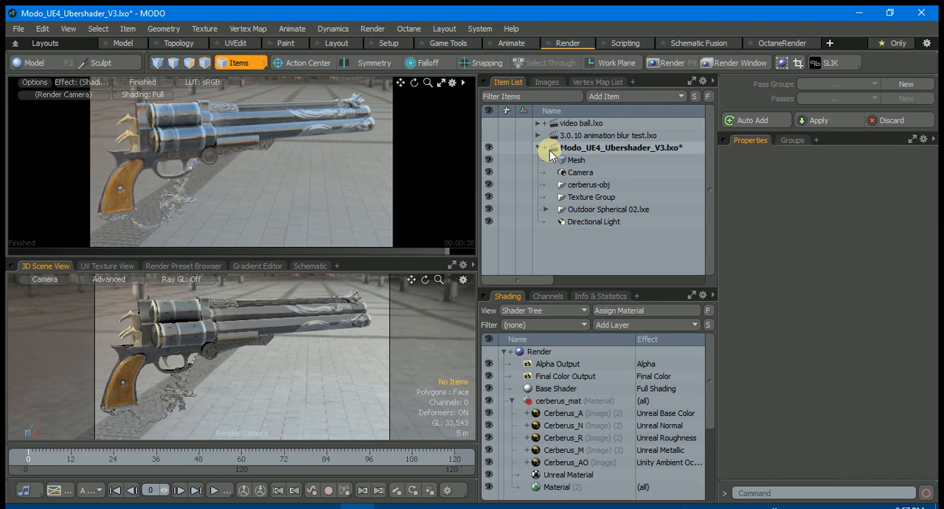
Open the OctaneRender Setup window, check the OctaneRender for Modo version, and close it
{"action": "left_click", "coordinate": [421, 27]}
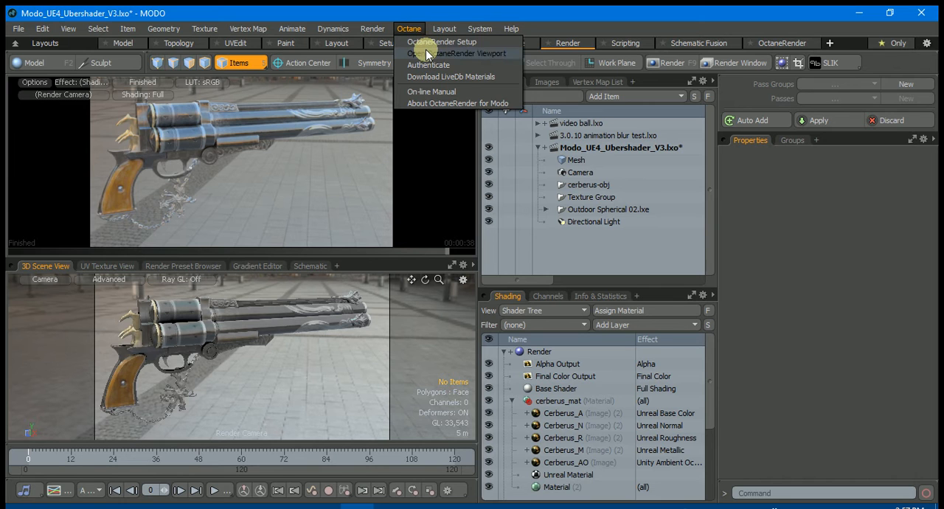
{"action": "left_click", "coordinate": [427, 43]}
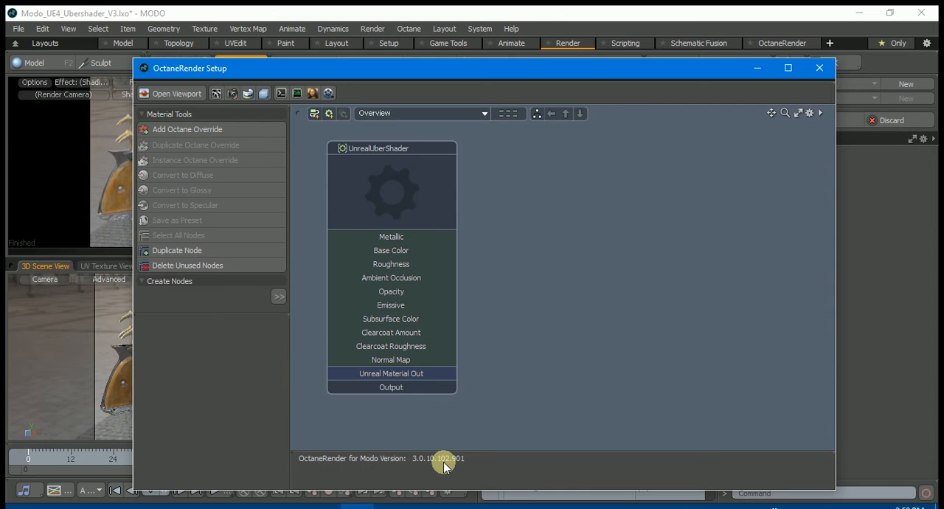
{"action": "left_click", "coordinate": [819, 68]}
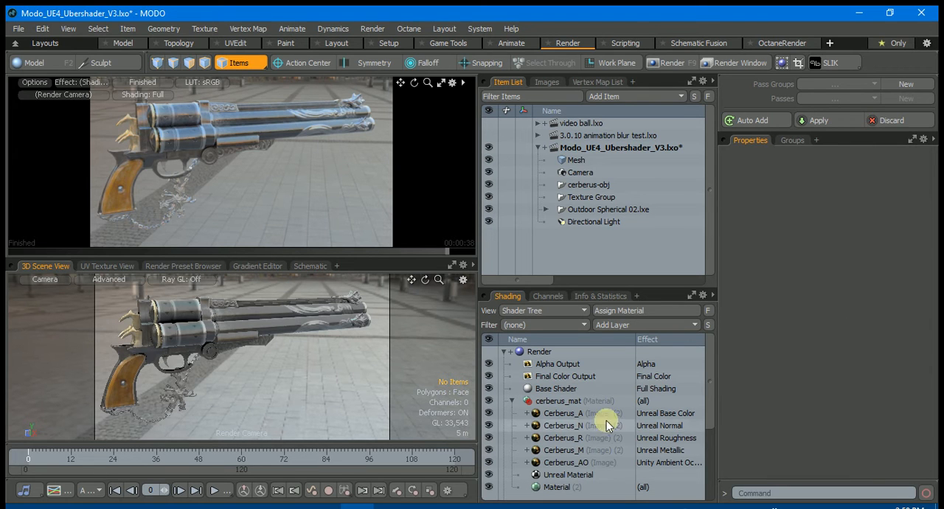
Toggle the Unreal Material layer under cerberus_mat off and back on to compare the render, and view the 3D viewport's shading styles
{"action": "left_click", "coordinate": [534, 402]}
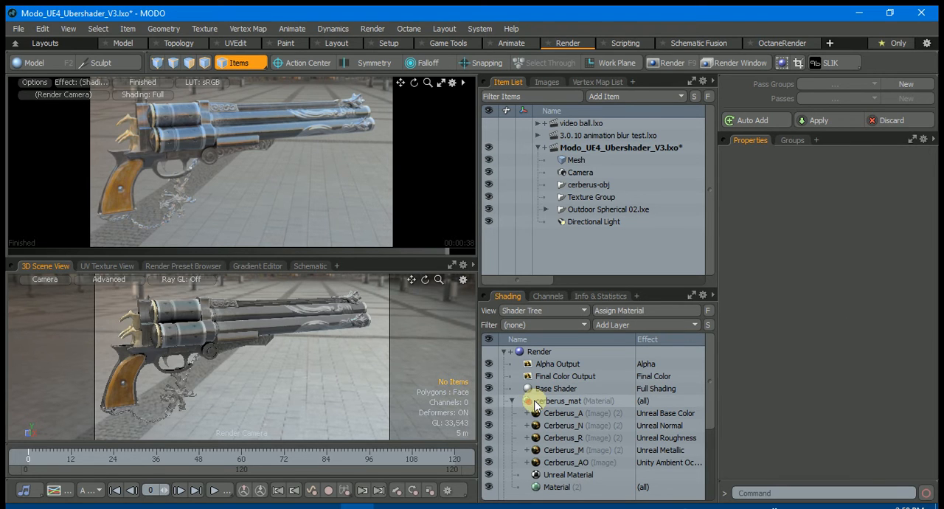
{"action": "left_click", "coordinate": [571, 475]}
{"action": "left_click", "coordinate": [488, 475]}
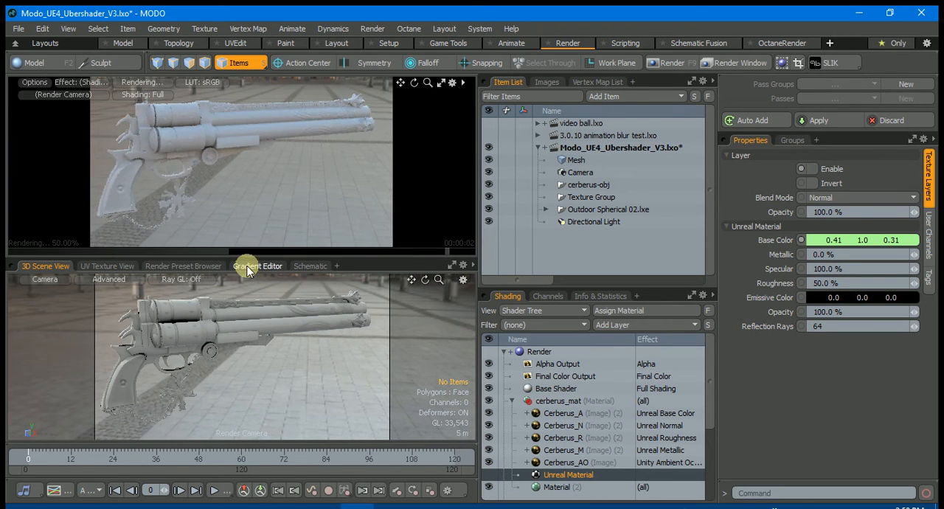
{"action": "left_click", "coordinate": [488, 474]}
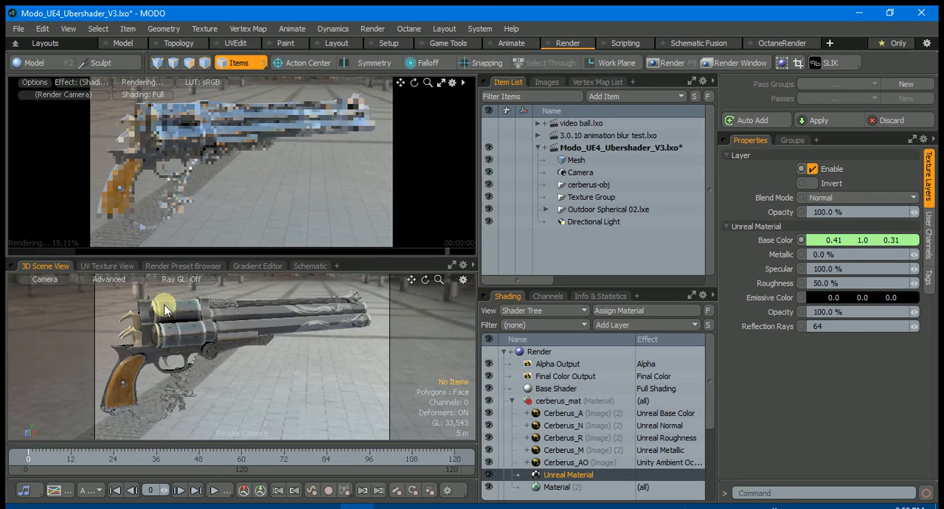
{"action": "left_click", "coordinate": [104, 279]}
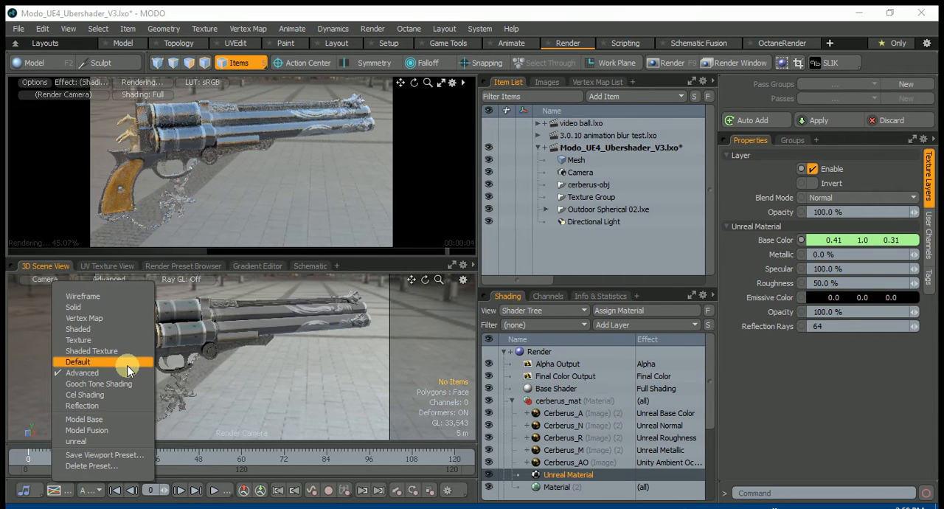
{"action": "left_click", "coordinate": [369, 337]}
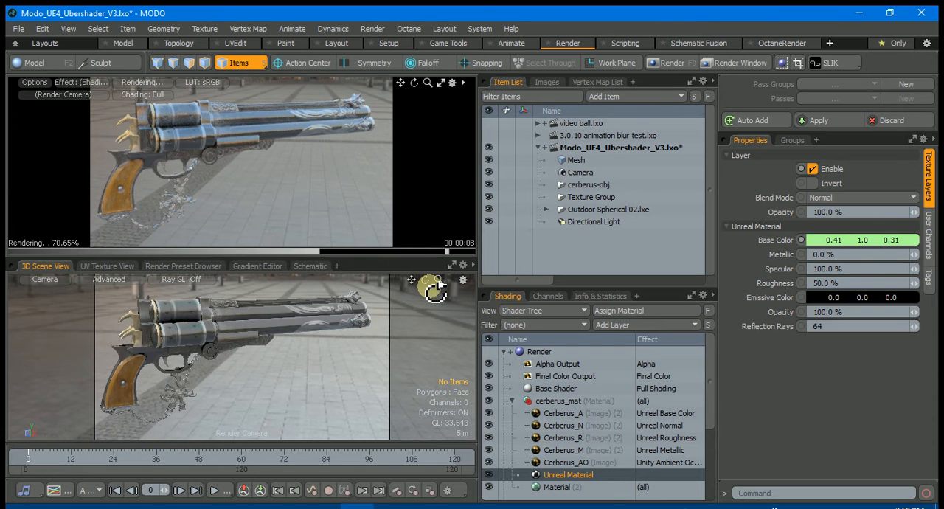
Open the OctaneRender Viewport and orbit the render camera around the gun to compare the Octane and Modo renders
{"action": "left_click_drag", "start_coordinate": [428, 279], "coordinate": [441, 270]}
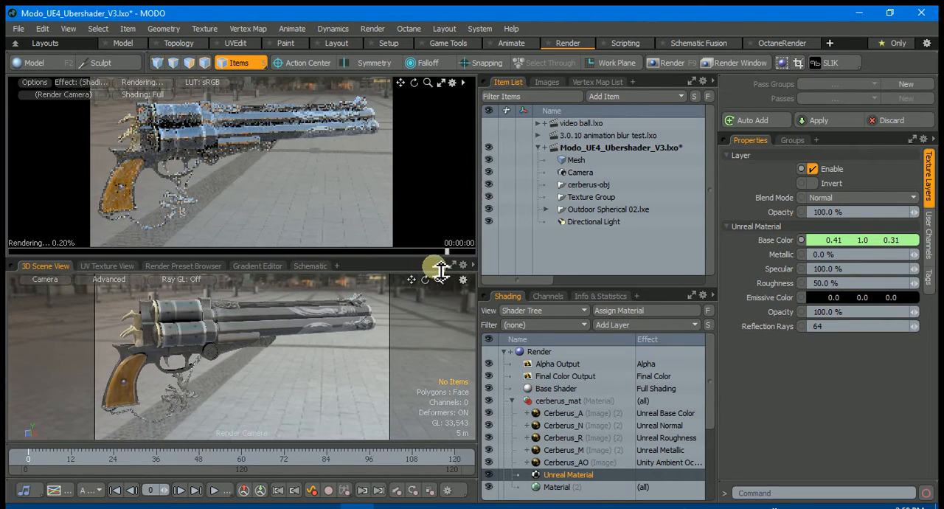
{"action": "left_click", "coordinate": [406, 28]}
{"action": "left_click", "coordinate": [416, 56]}
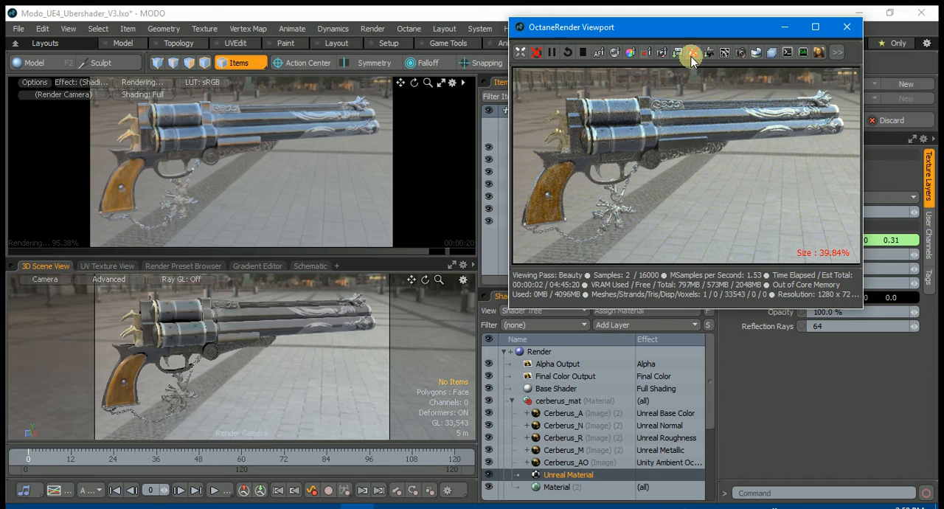
{"action": "left_click_drag", "start_coordinate": [691, 37], "coordinate": [645, 48]}
{"action": "mouse_move", "coordinate": [423, 280]}
{"action": "left_mouse_down"}
{"action": "mouse_move", "coordinate": [448, 282]}
{"action": "mouse_move", "coordinate": [424, 280]}
{"action": "left_mouse_up"}
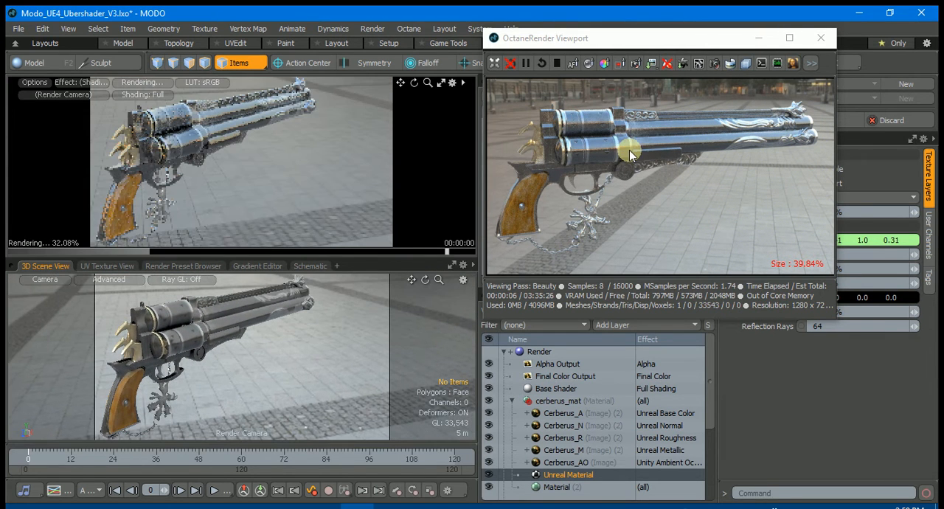
{"action": "left_click_drag", "start_coordinate": [647, 42], "coordinate": [575, 39]}
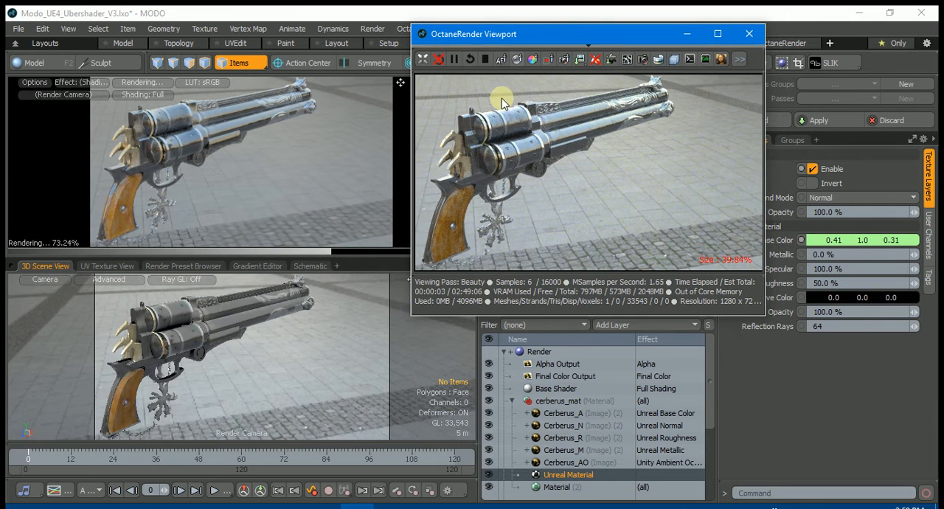
Check the colorspace settings of the Modo_UE4_Ubershader_V3.lxo scene and of the Cerberus_A image clip
{"action": "left_click_drag", "start_coordinate": [604, 42], "coordinate": [323, 56]}
{"action": "left_click", "coordinate": [630, 146]}
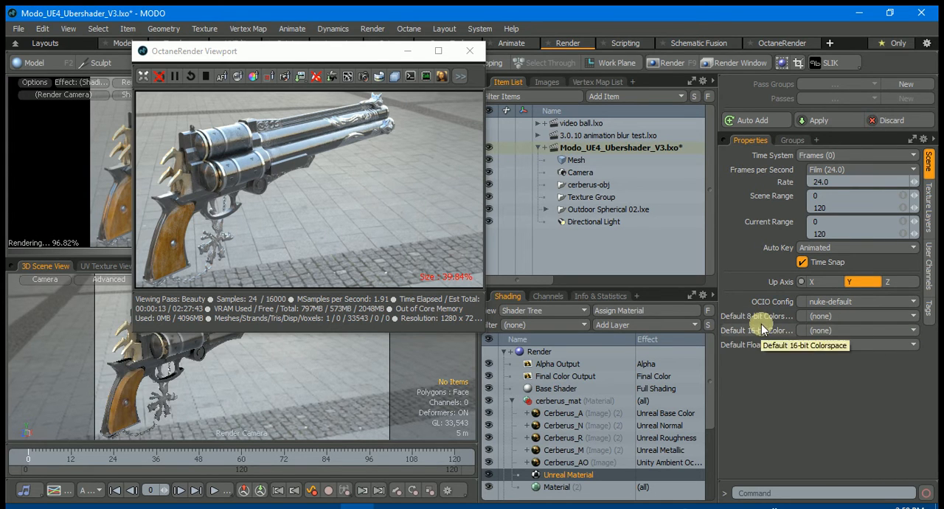
{"action": "left_click_drag", "start_coordinate": [329, 58], "coordinate": [294, 64]}
{"action": "left_click", "coordinate": [546, 82]}
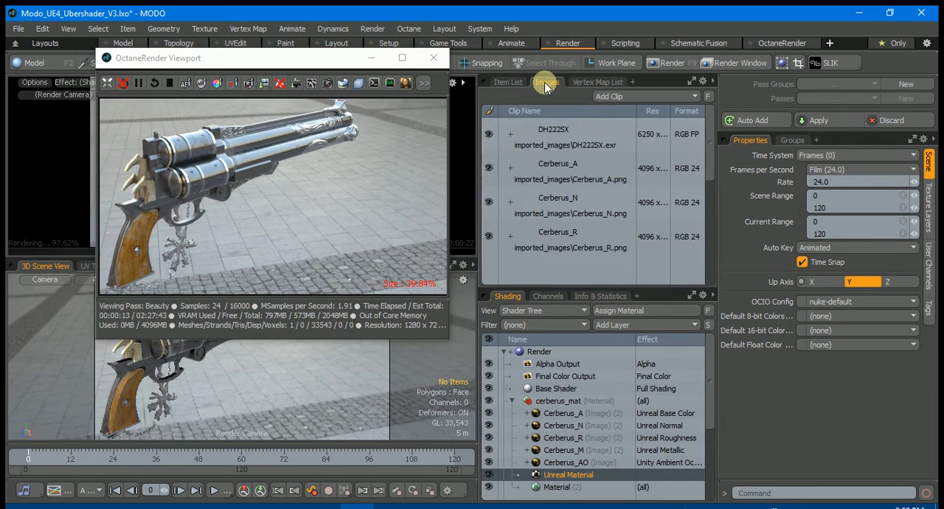
{"action": "left_click", "coordinate": [556, 159]}
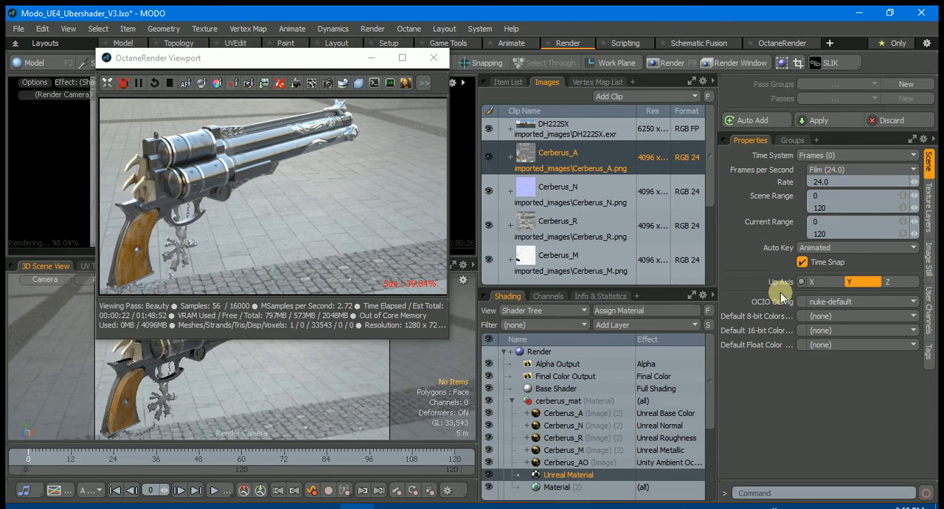
{"action": "left_click", "coordinate": [559, 162], "text": "ctrl"}
{"action": "left_click", "coordinate": [558, 160]}
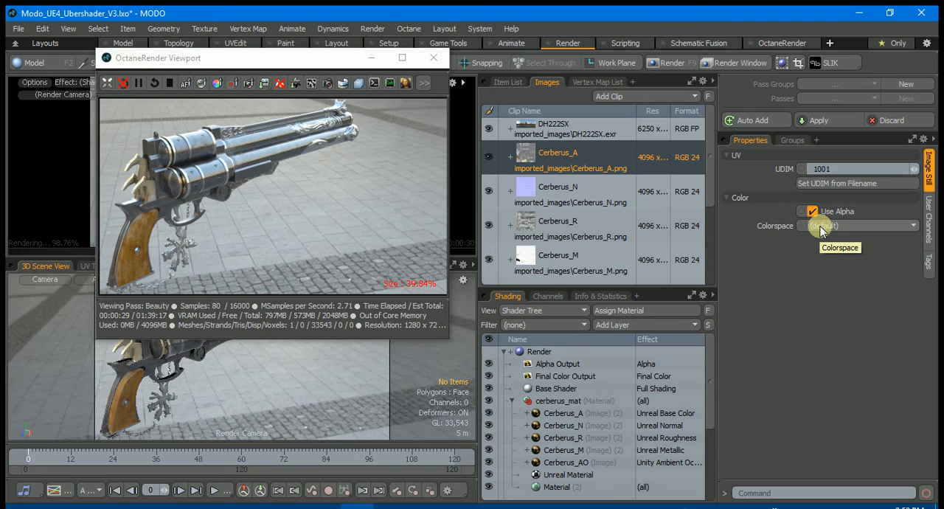
Review the Imager settings of the Octane Camera, including gamma and response, and close them
{"action": "left_click_drag", "start_coordinate": [274, 59], "coordinate": [634, 67]}
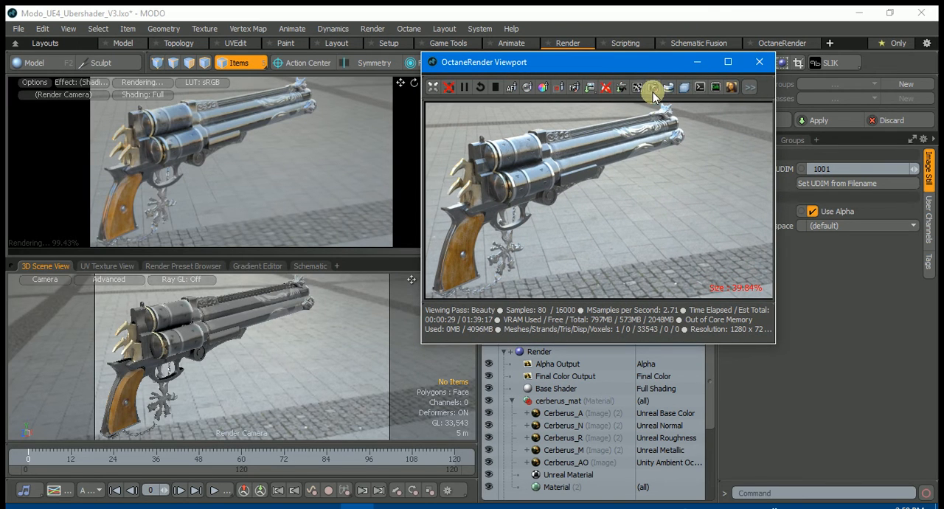
{"action": "left_click", "coordinate": [653, 88]}
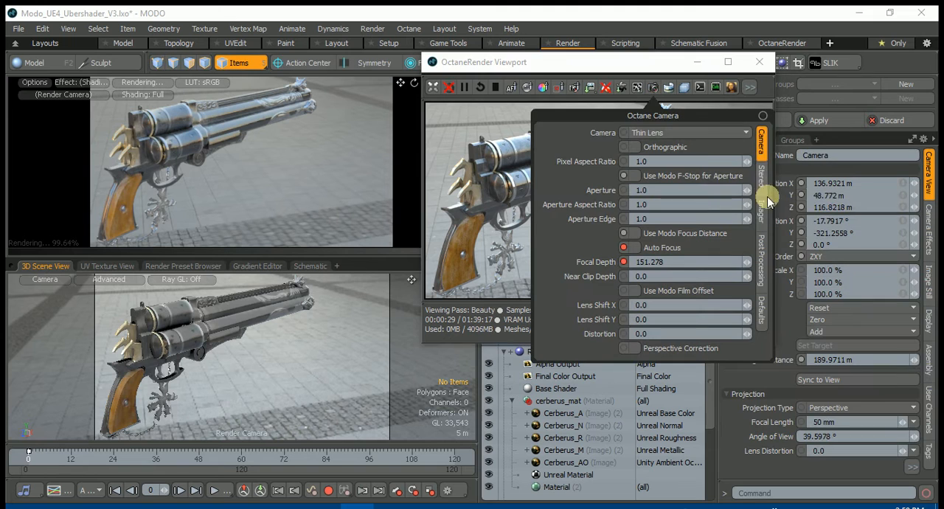
{"action": "left_click", "coordinate": [762, 210]}
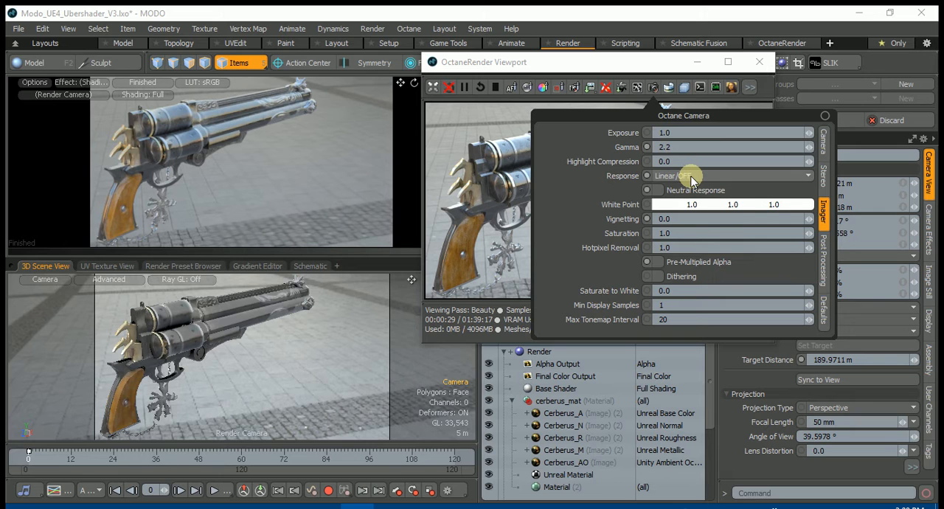
{"action": "left_click", "coordinate": [825, 117]}
Run the command "octane.command showNodeGraph" to open the Octane scene's node graph
{"action": "left_click_drag", "start_coordinate": [583, 62], "coordinate": [547, 48]}
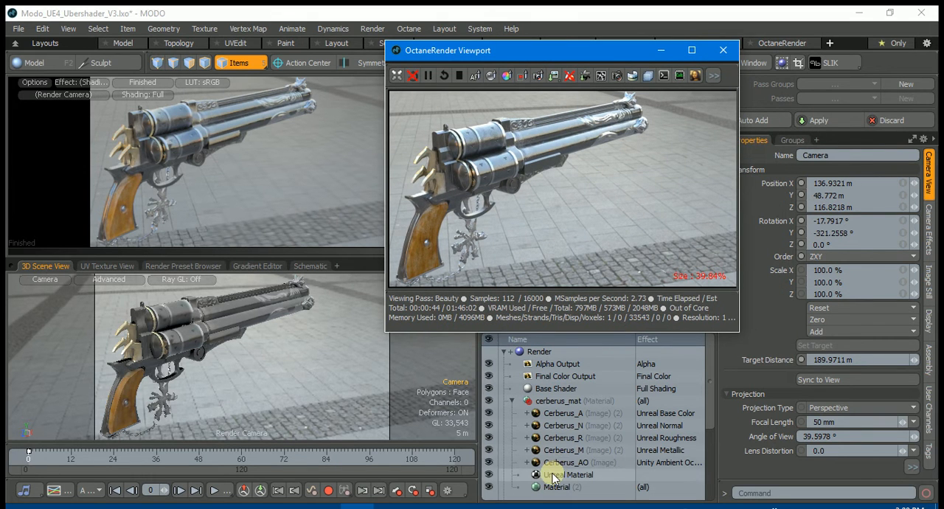
{"action": "left_click", "coordinate": [774, 493]}
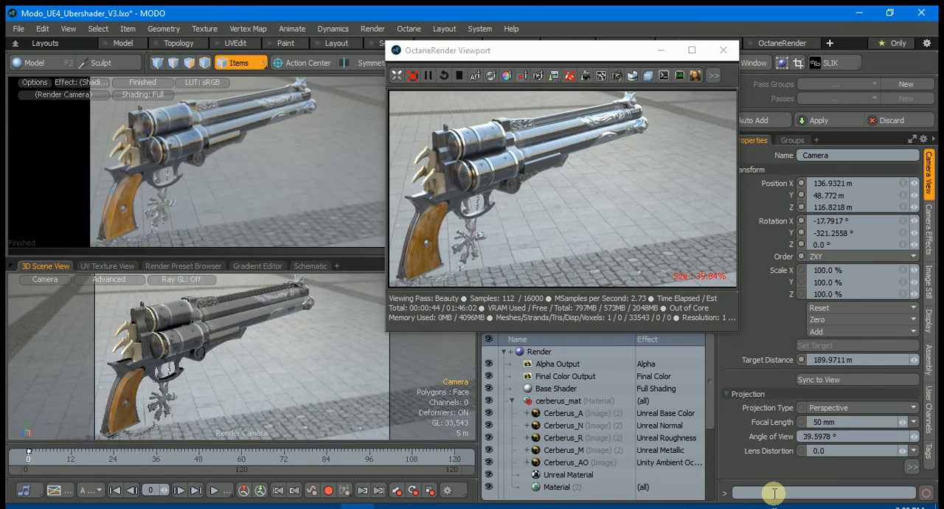
{"action": "type", "text": "octane.command showNodeGraph"}
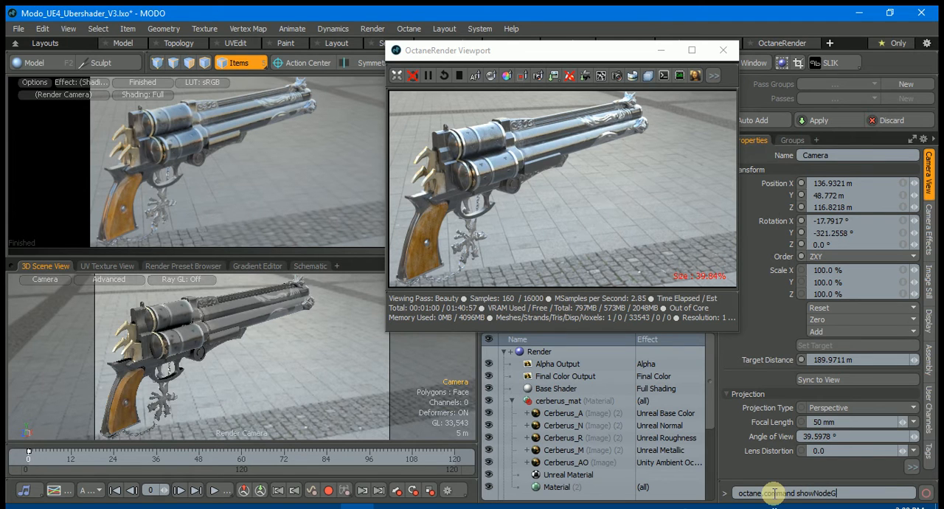
{"action": "key", "text": "Return"}
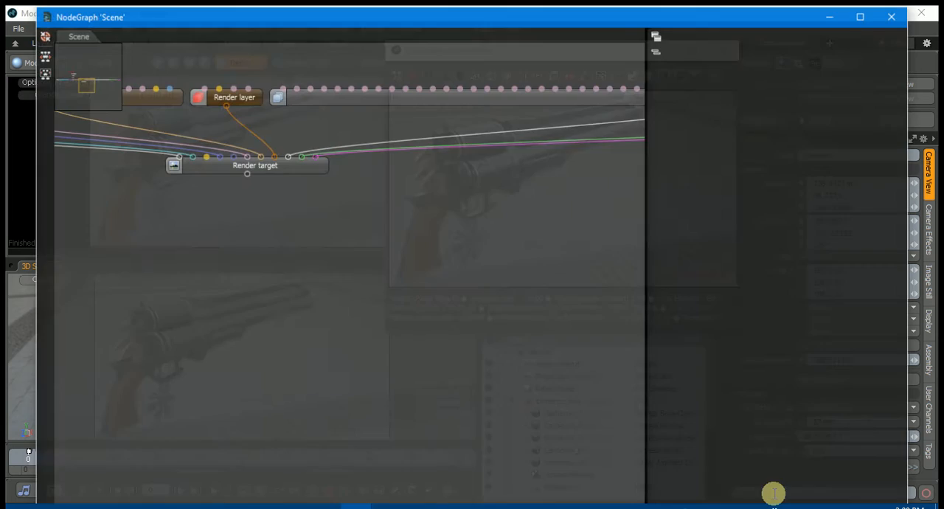
Locate the cerberus_mat%Cerberus00_Fixed material feeding the mesh in the scene graph and open its internal node graph
{"action": "middle_click_drag", "start_coordinate": [337, 294], "coordinate": [453, 391]}
{"action": "left_click_drag", "start_coordinate": [297, 317], "coordinate": [649, 429]}
{"action": "left_click_drag", "start_coordinate": [530, 171], "coordinate": [443, 245]}
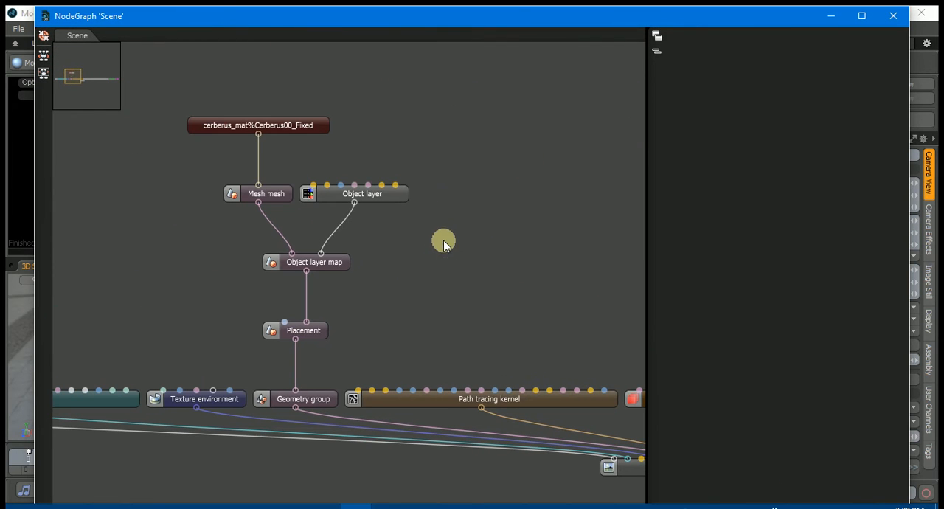
{"action": "left_click", "coordinate": [269, 192]}
{"action": "left_click", "coordinate": [291, 127]}
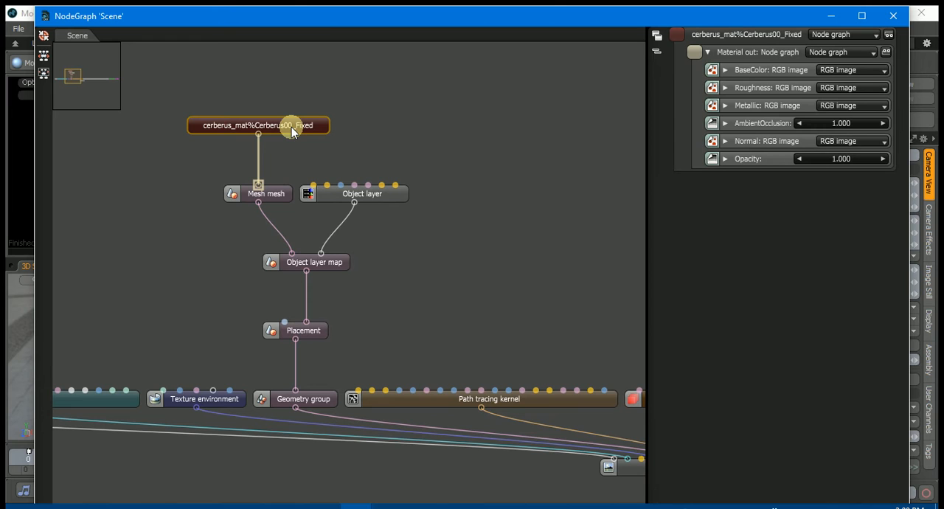
{"action": "double_click", "coordinate": [291, 127]}
{"action": "left_click_drag", "start_coordinate": [311, 121], "coordinate": [354, 143]}
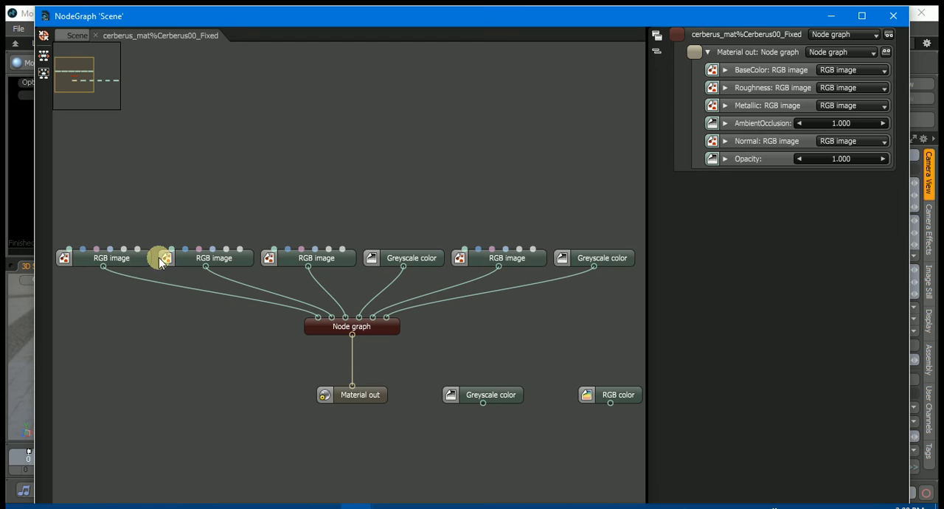
Inspect the material's RGB image inputs and the internals of its nested node graph, and close the NodeGraph window
{"action": "left_click", "coordinate": [189, 258]}
{"action": "left_click", "coordinate": [289, 260]}
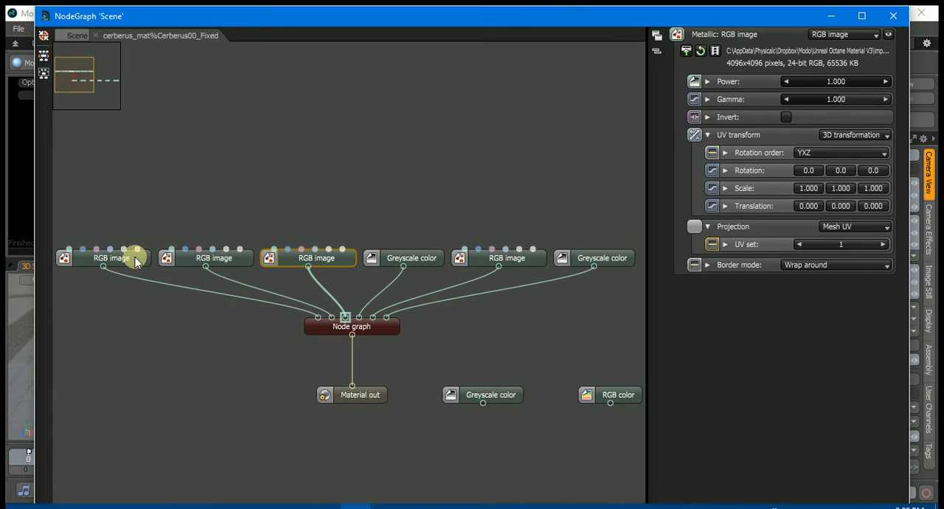
{"action": "left_click", "coordinate": [381, 328]}
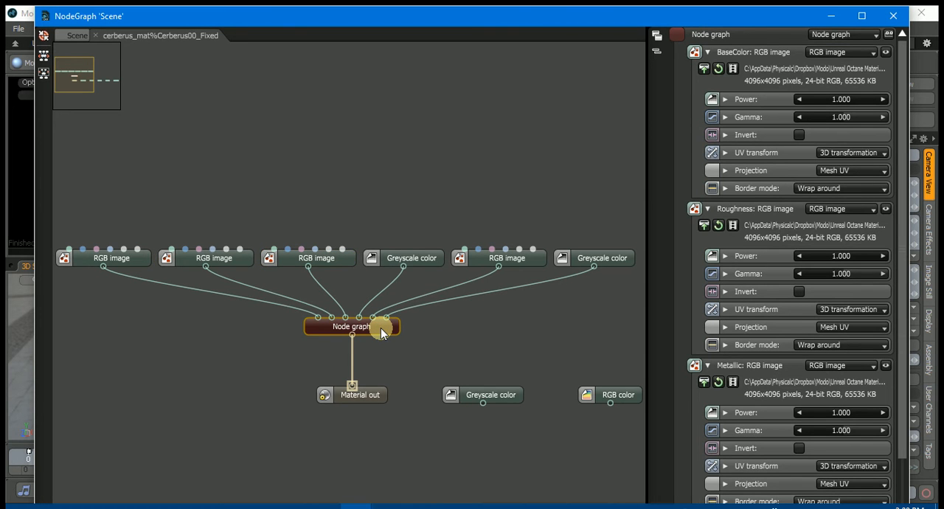
{"action": "double_click", "coordinate": [380, 328]}
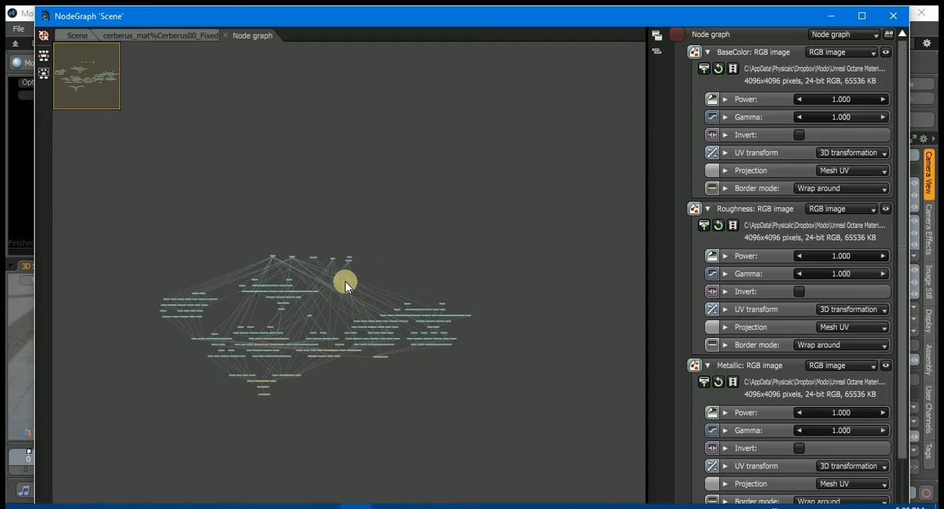
{"action": "scroll", "coordinate": [432, 250], "scroll_direction": "up", "scroll_amount": 3}
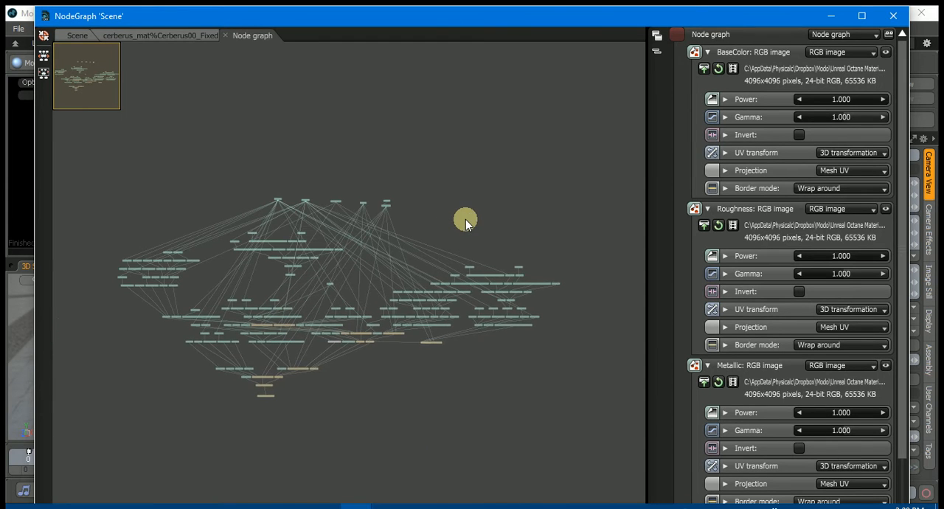
{"action": "scroll", "coordinate": [461, 220], "scroll_direction": "up", "scroll_amount": 4}
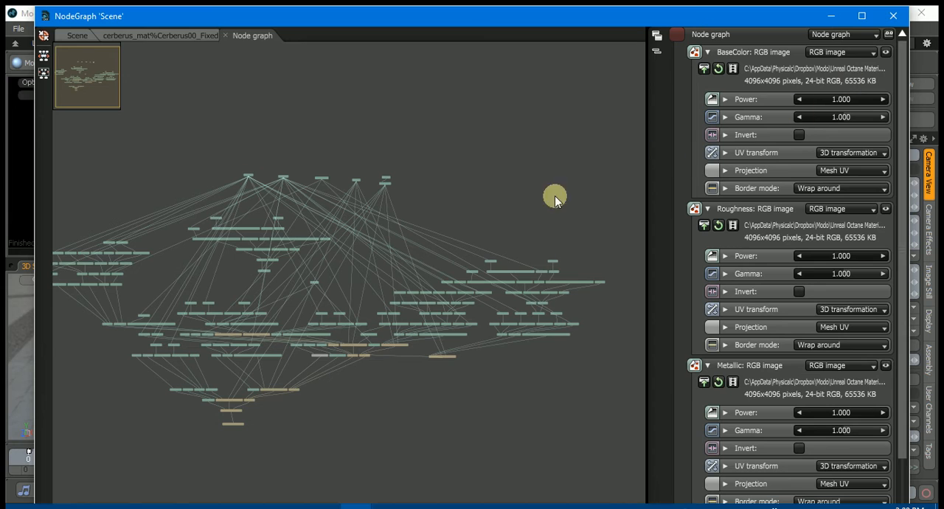
{"action": "left_click", "coordinate": [893, 17]}
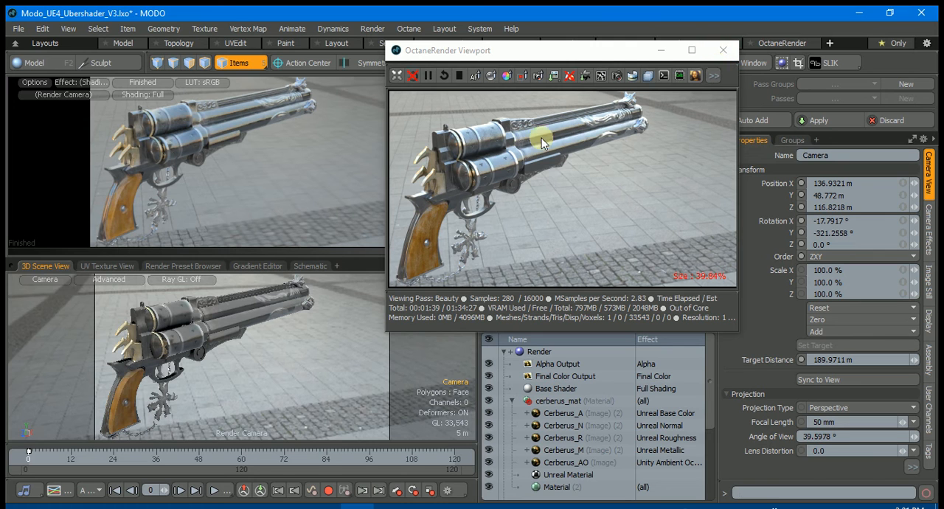
Close the OctaneRender Viewport and switch to the video ball.lxo scene
{"action": "left_click", "coordinate": [722, 52]}
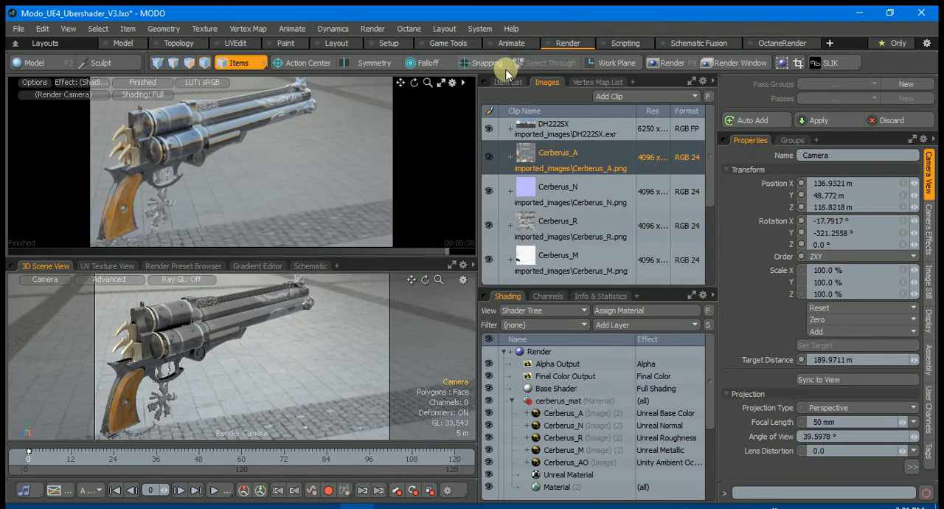
{"action": "left_click", "coordinate": [507, 82]}
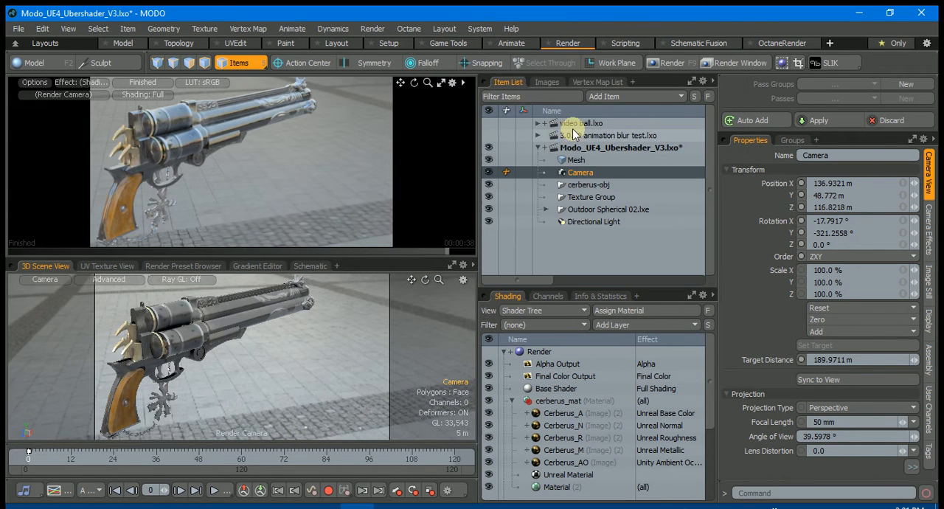
{"action": "left_click", "coordinate": [569, 124]}
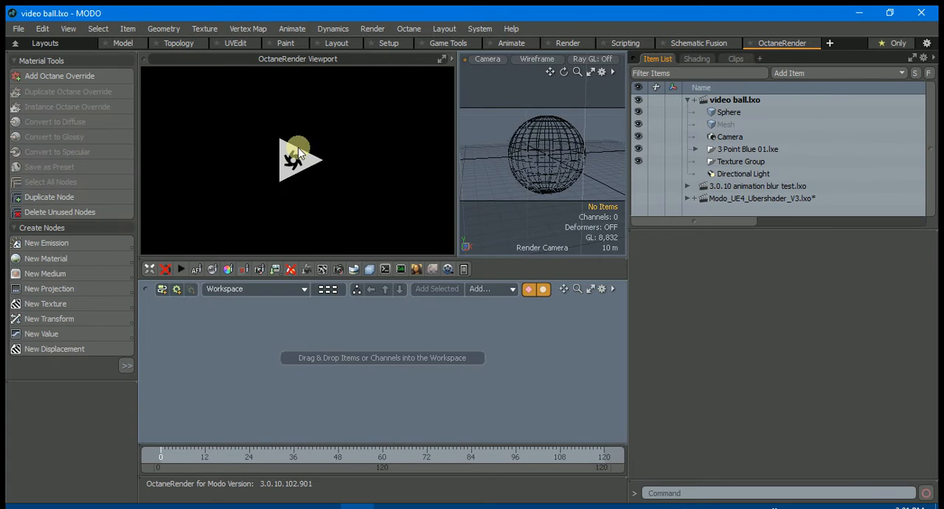
Select the sphere and expand its material group in the Shader Tree, and start the live Octane render
{"action": "left_click", "coordinate": [552, 122]}
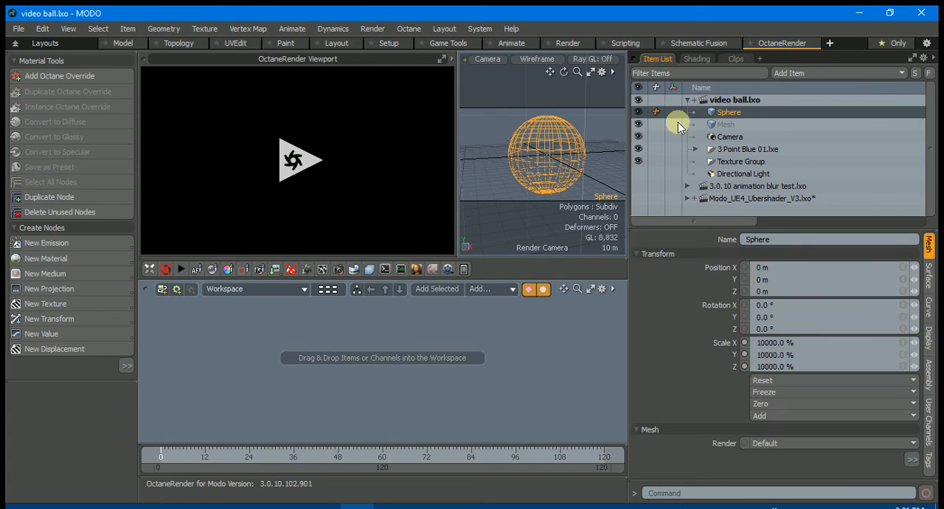
{"action": "left_click", "coordinate": [696, 58]}
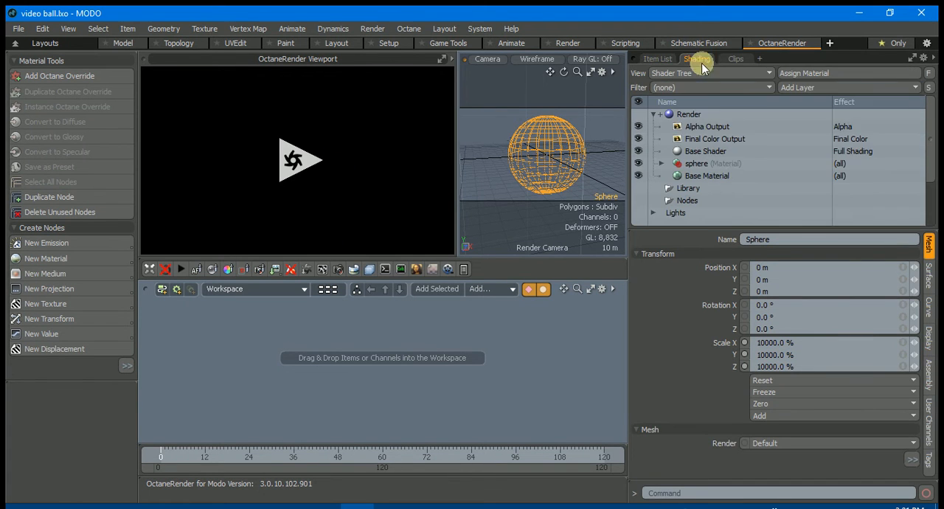
{"action": "left_click", "coordinate": [662, 164]}
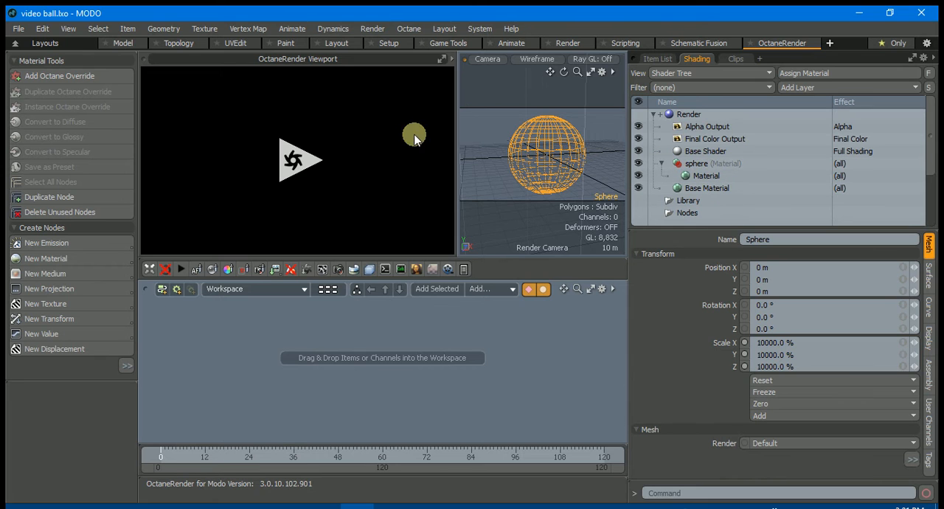
{"action": "left_click", "coordinate": [294, 164]}
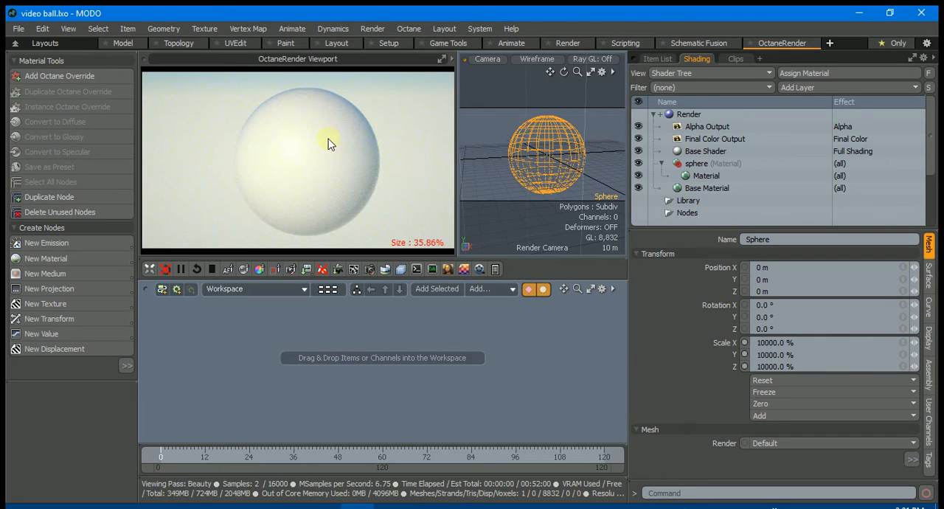
Add an Octane Override layer to the Shader Tree and bring its nodes into view in the schematic
{"action": "left_click", "coordinate": [796, 87]}
{"action": "mouse_move", "coordinate": [792, 101]}
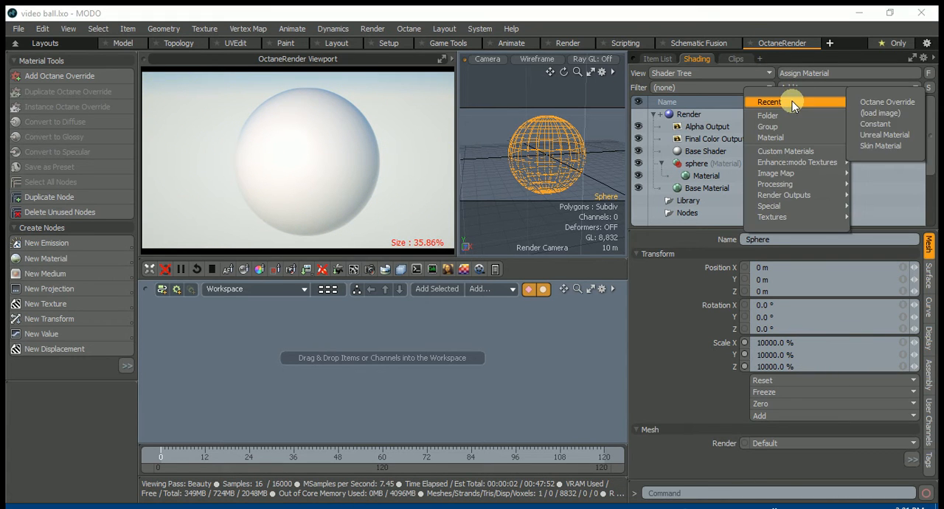
{"action": "left_click", "coordinate": [887, 103]}
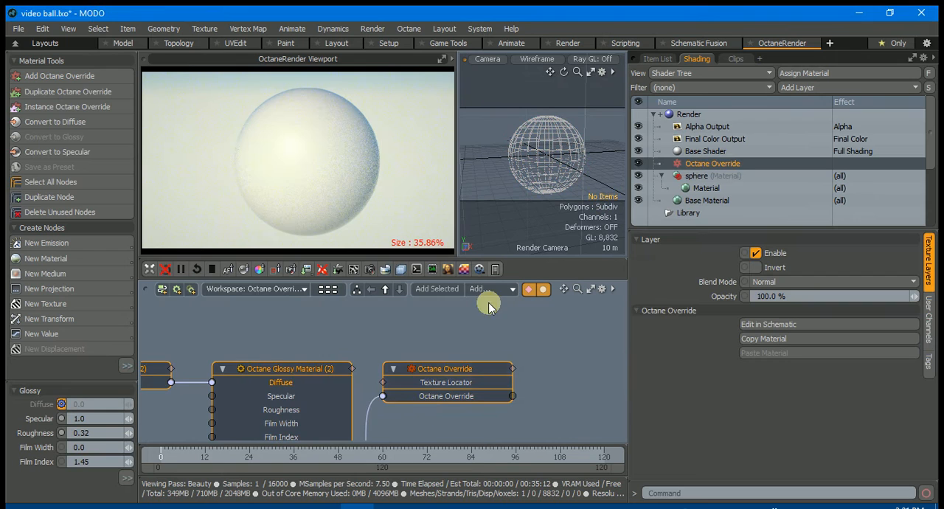
{"action": "left_click_drag", "start_coordinate": [560, 376], "coordinate": [603, 328], "text": "alt"}
{"action": "left_click_drag", "start_coordinate": [445, 398], "coordinate": [496, 427], "text": "alt"}
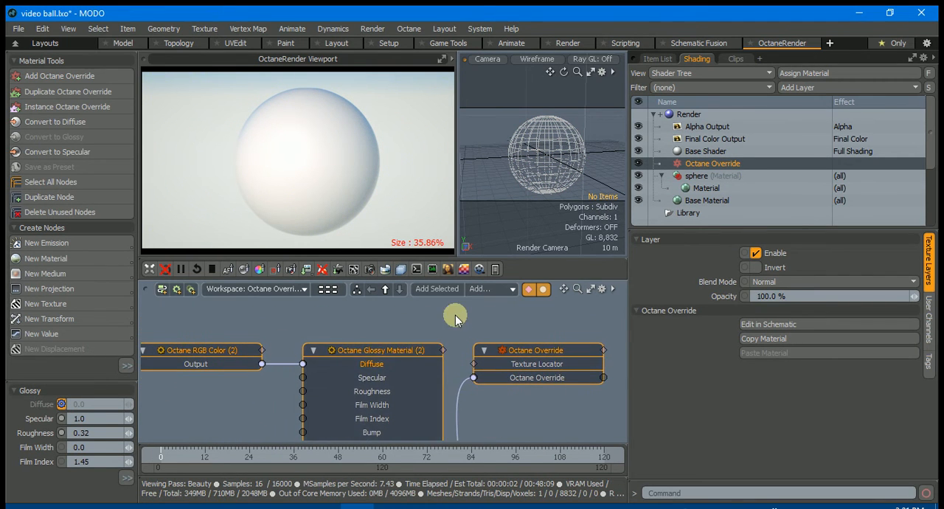
{"action": "left_click_drag", "start_coordinate": [455, 315], "coordinate": [398, 361], "text": "alt"}
{"action": "left_click", "coordinate": [421, 342]}
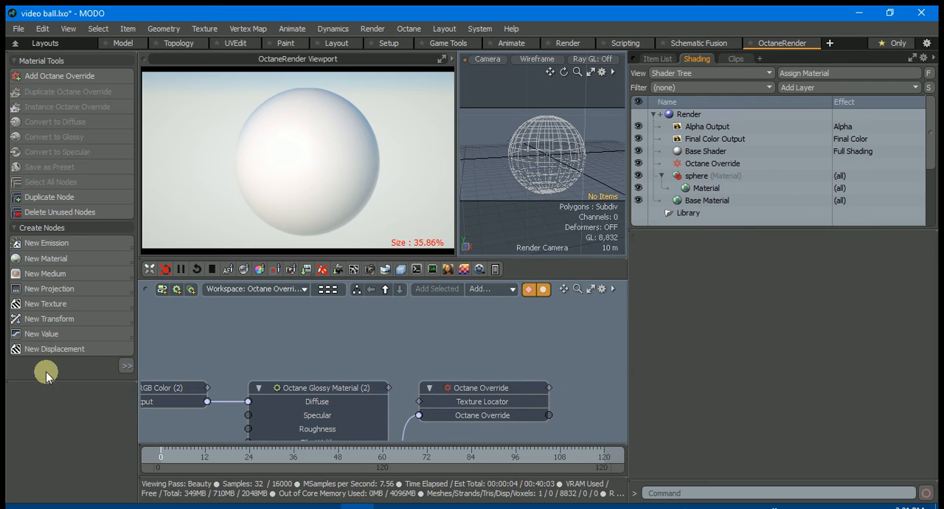
Create an Octane NodeGraph node above the glossy material and connect its Output to the Octane Override input
{"action": "left_click", "coordinate": [126, 365]}
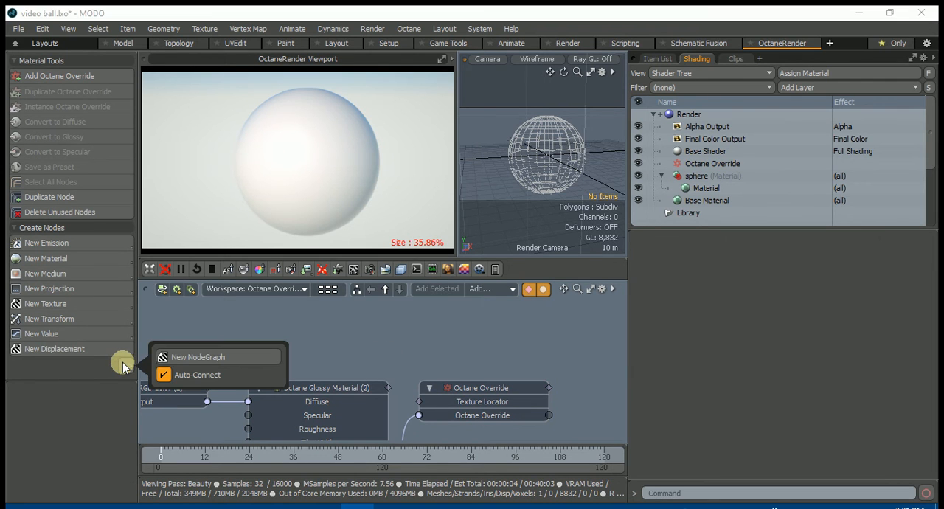
{"action": "left_click", "coordinate": [174, 357]}
{"action": "left_click_drag", "start_coordinate": [442, 394], "coordinate": [306, 332]}
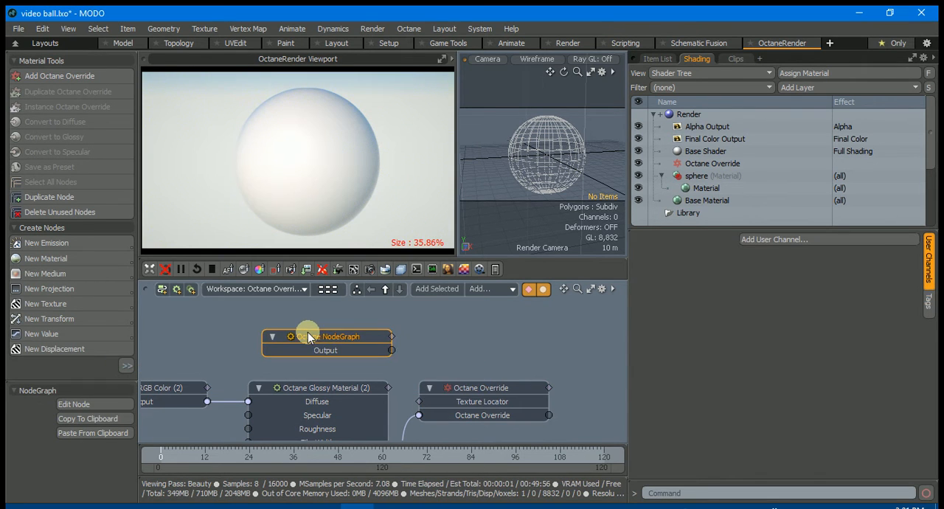
{"action": "left_click_drag", "start_coordinate": [386, 355], "coordinate": [417, 417]}
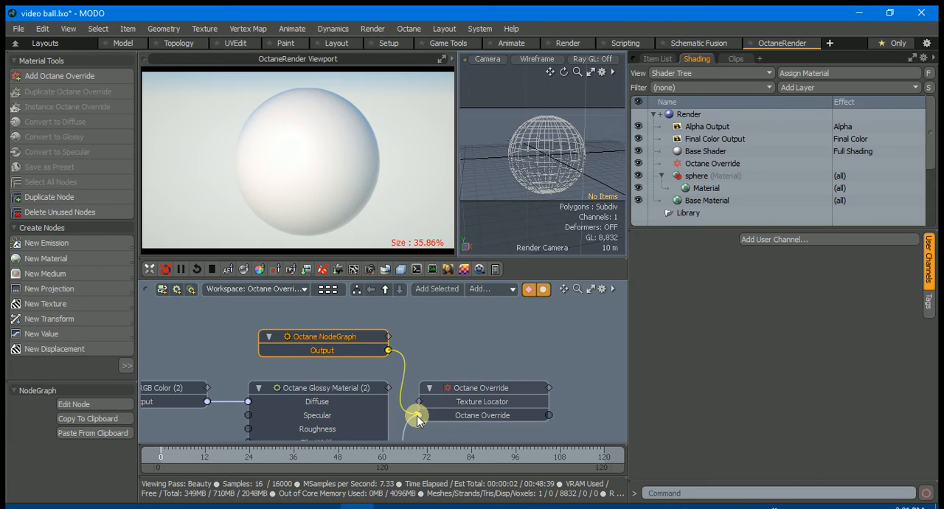
{"action": "left_click_drag", "start_coordinate": [320, 336], "coordinate": [303, 325]}
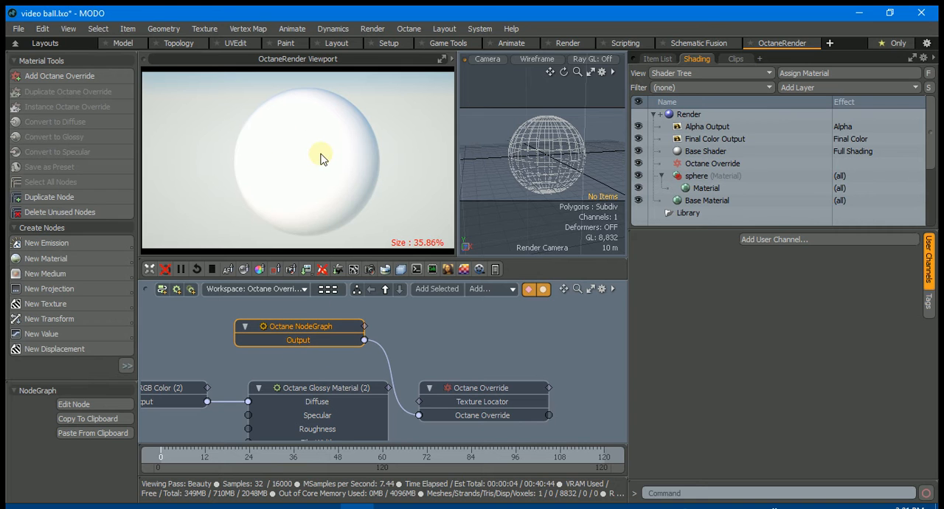
Open the NodeGraph for editing, set its Glossy material's Diffuse colour to pink (D9066F), and close the window
{"action": "left_click", "coordinate": [83, 404]}
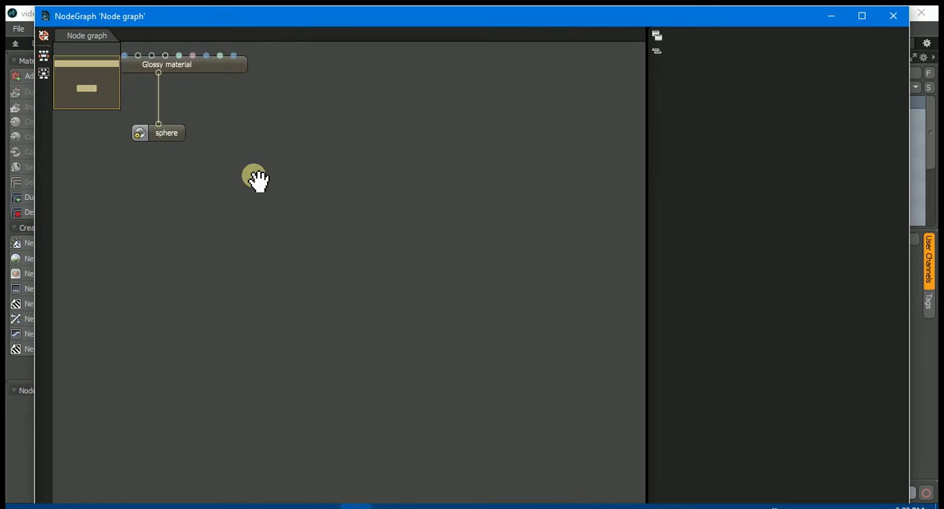
{"action": "left_click", "coordinate": [308, 179]}
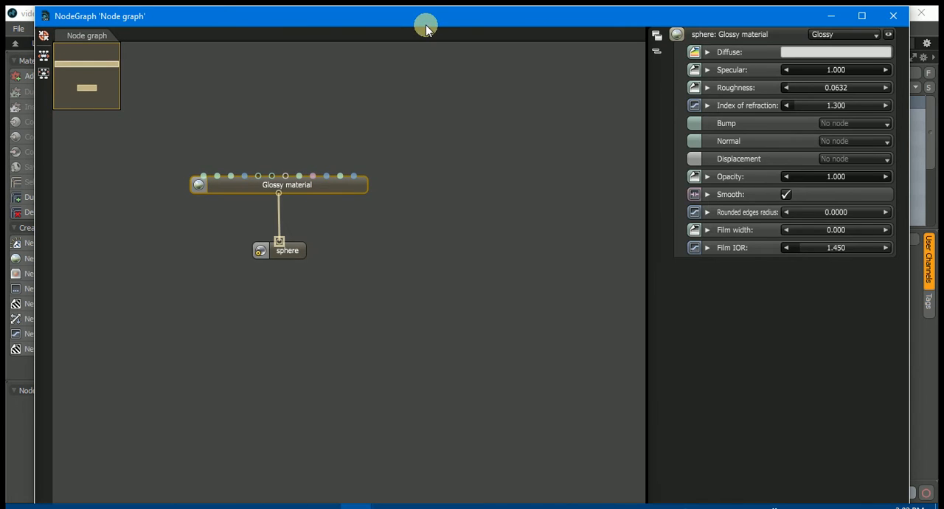
{"action": "left_click_drag", "start_coordinate": [425, 23], "coordinate": [398, 236]}
{"action": "left_click", "coordinate": [788, 262]}
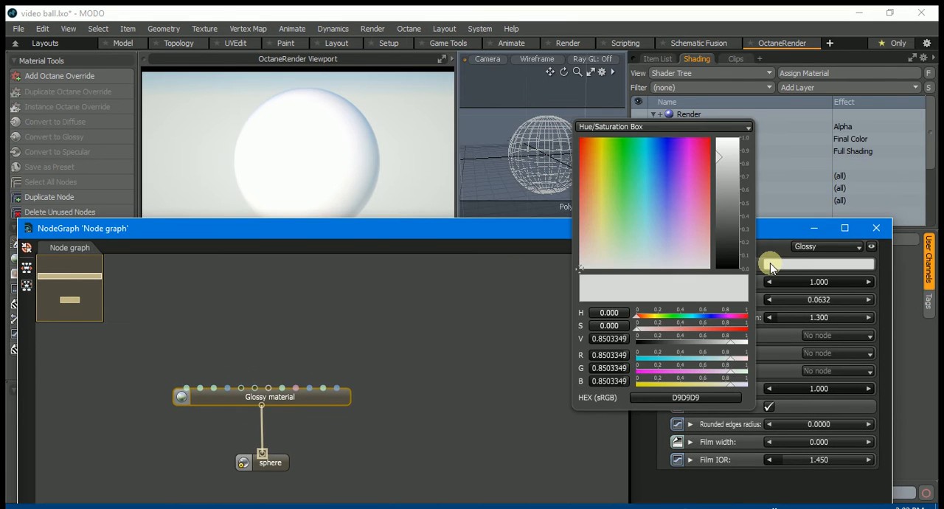
{"action": "left_click", "coordinate": [697, 147]}
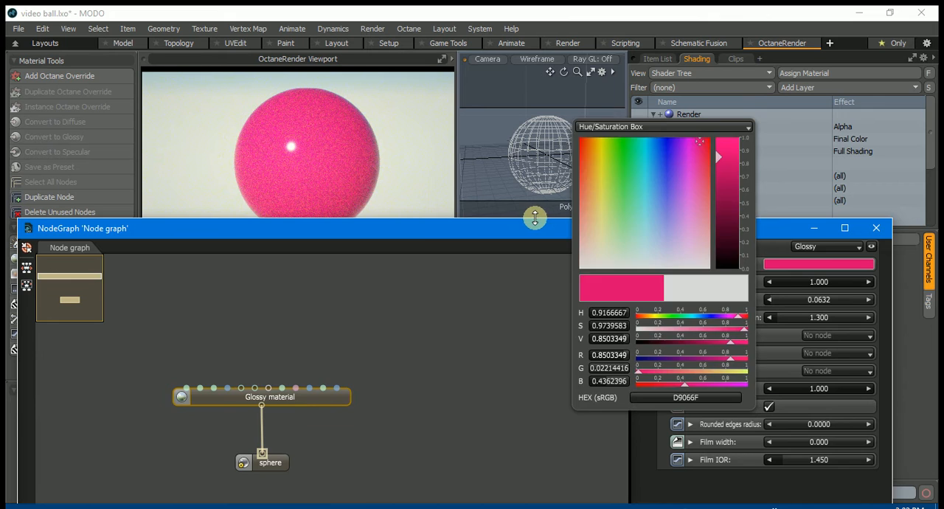
{"action": "left_click_drag", "start_coordinate": [373, 228], "coordinate": [380, 242]}
{"action": "left_click", "coordinate": [878, 238]}
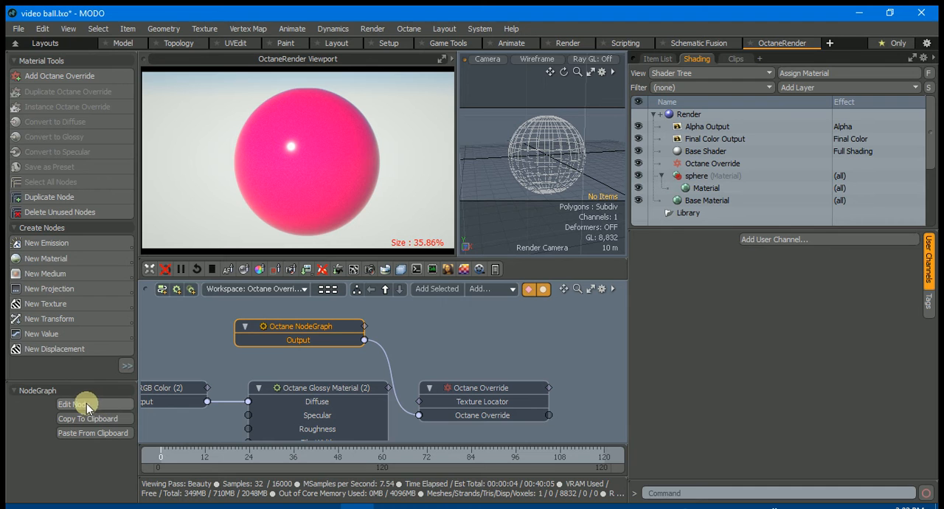
Switch to OctaneRender Standalone and copy the Moon Surface node graph
{"action": "mouse_move", "coordinate": [257, 506]}
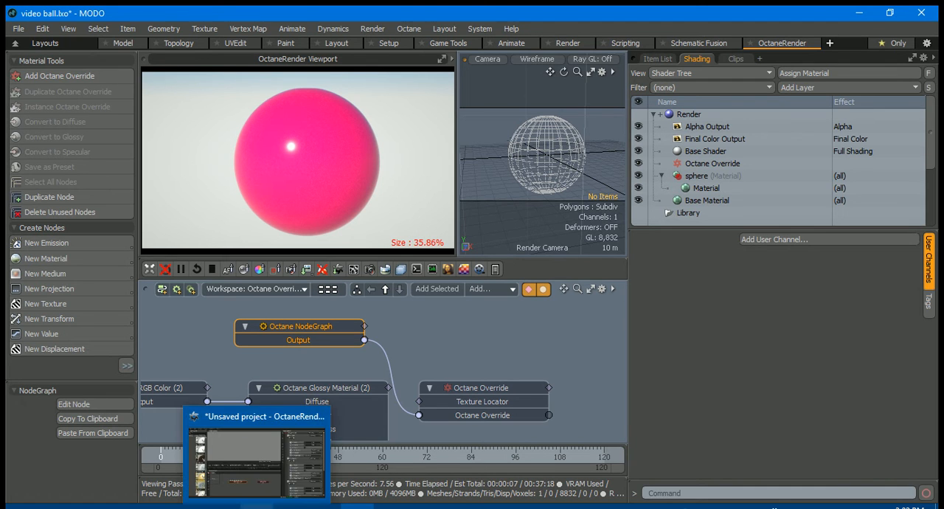
{"action": "left_click", "coordinate": [242, 445]}
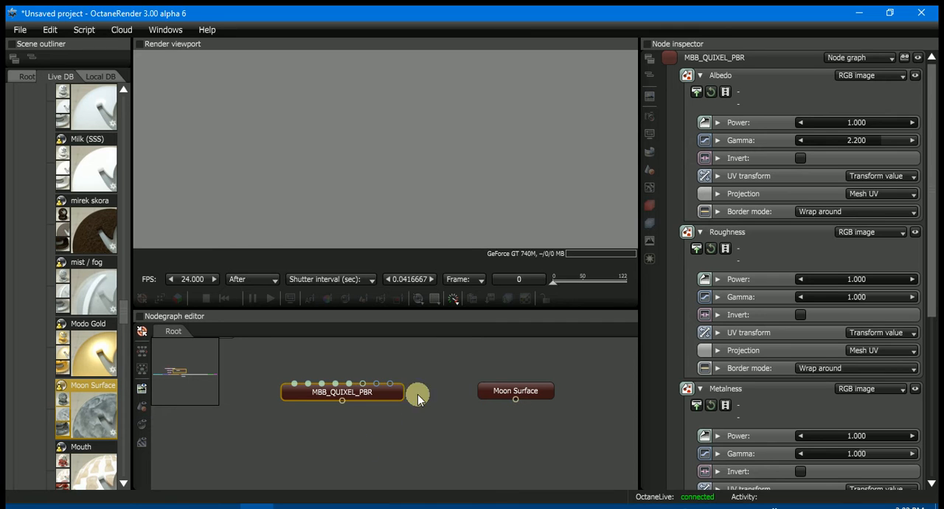
{"action": "left_click", "coordinate": [488, 393]}
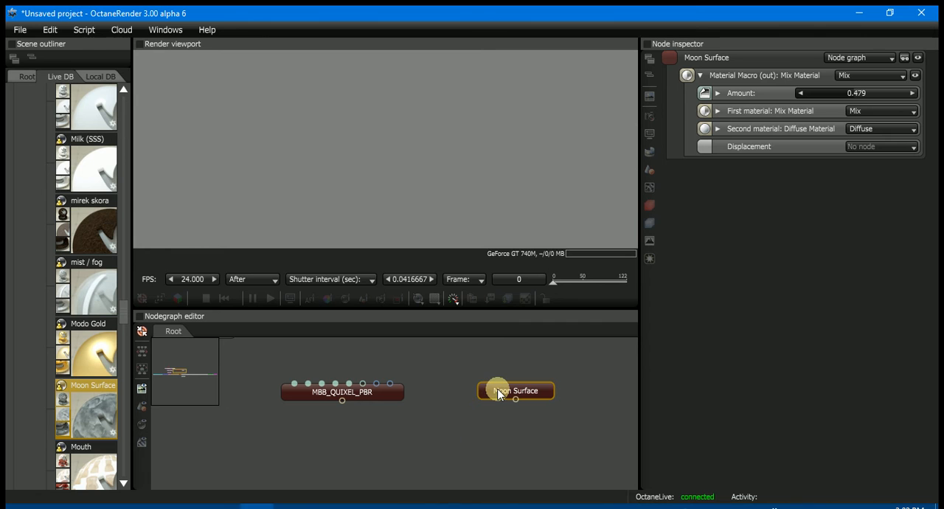
{"action": "right_click", "coordinate": [498, 395]}
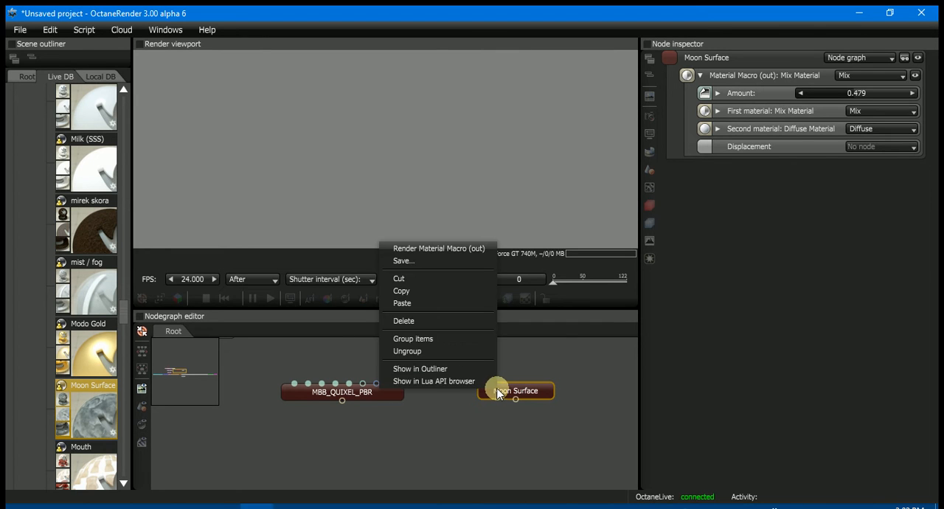
{"action": "left_click", "coordinate": [416, 290]}
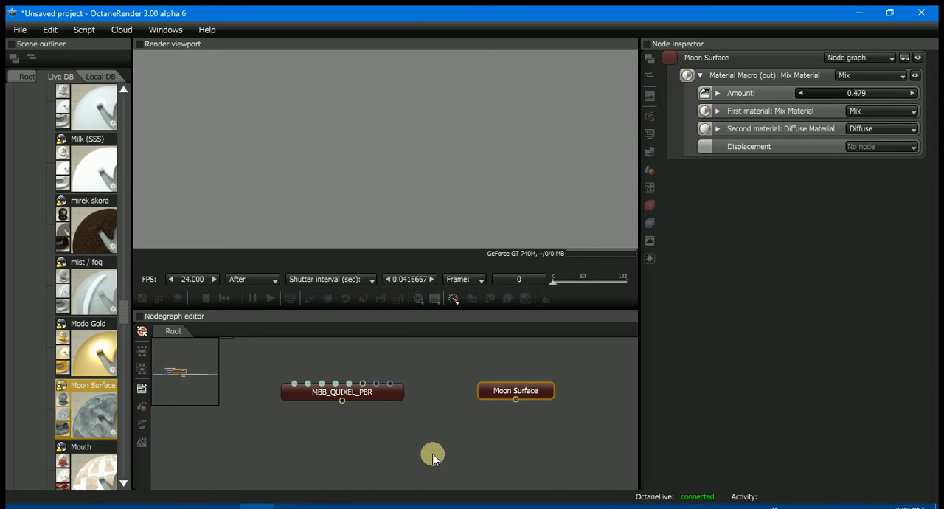
Return to MODO and paste the copied Moon Surface material into the Octane NodeGraph node
{"action": "left_click", "coordinate": [345, 505]}
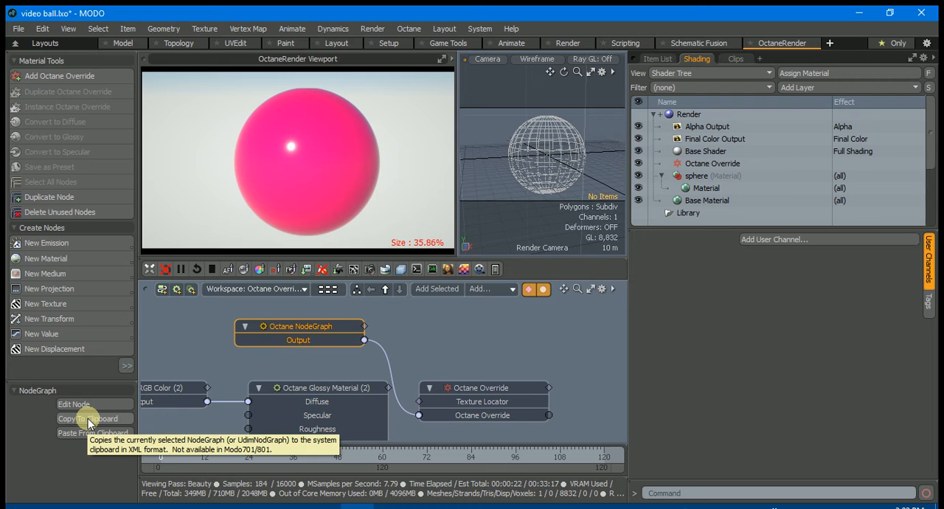
{"action": "left_click", "coordinate": [84, 431]}
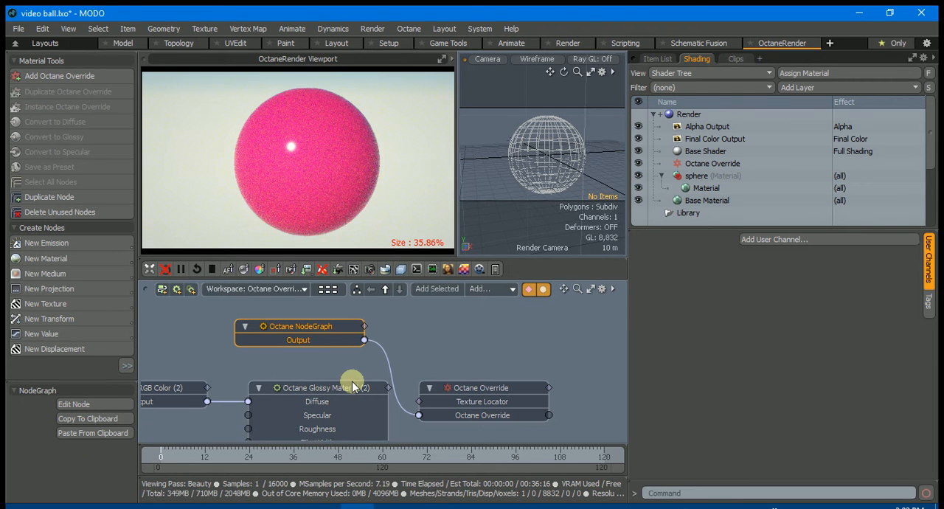
{"action": "left_click_drag", "start_coordinate": [305, 324], "coordinate": [329, 326]}
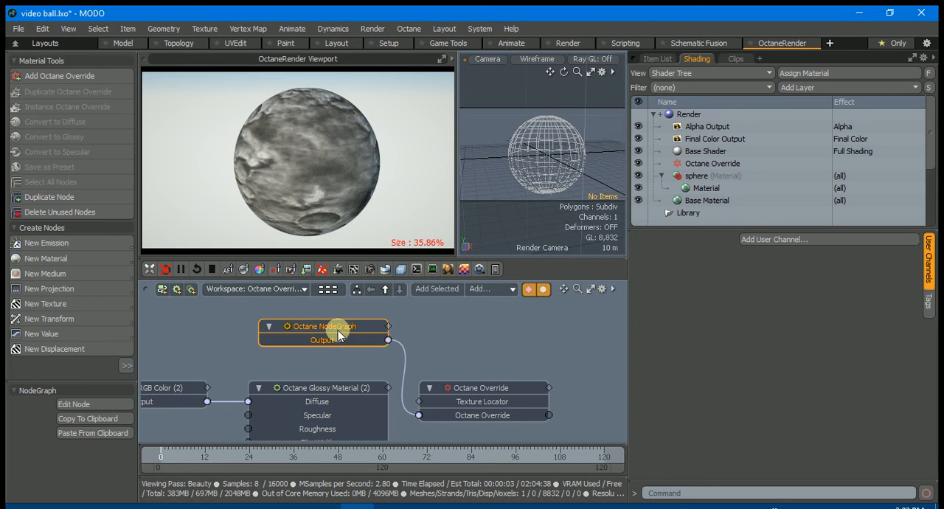
{"action": "left_click_drag", "start_coordinate": [325, 323], "coordinate": [314, 319]}
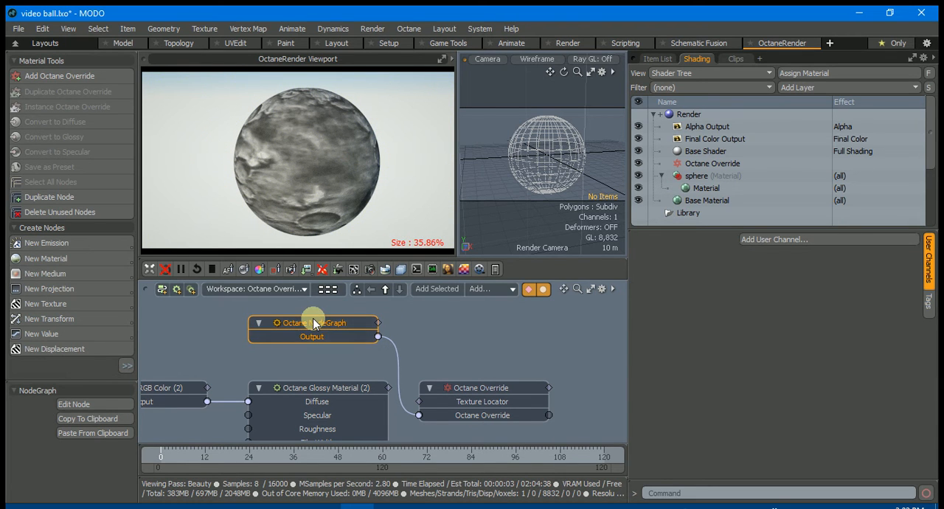
Open the pasted NodeGraph for editing, keep the render visible, and locate the Scale node feeding the moonsurfmed.jpg images
{"action": "left_click", "coordinate": [91, 405]}
{"action": "left_click_drag", "start_coordinate": [360, 235], "coordinate": [428, 245]}
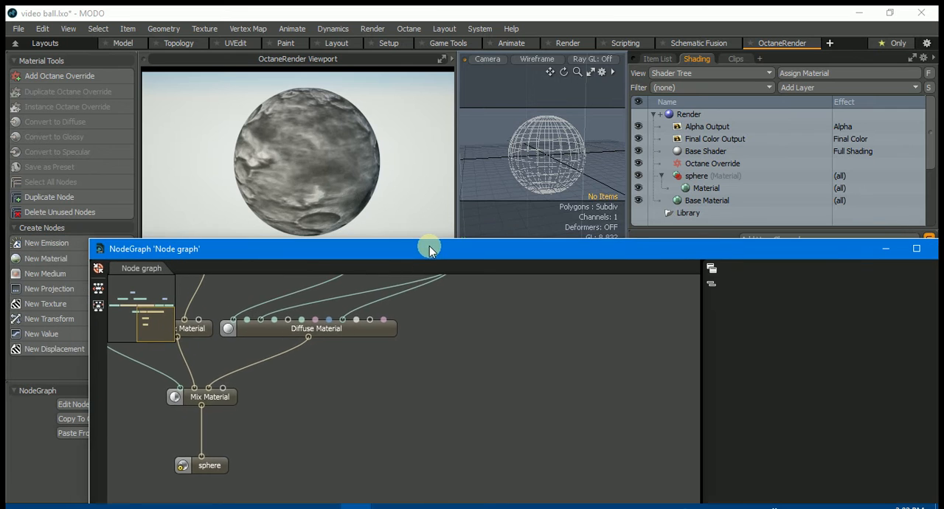
{"action": "scroll", "coordinate": [491, 349], "scroll_direction": "down", "scroll_amount": 5}
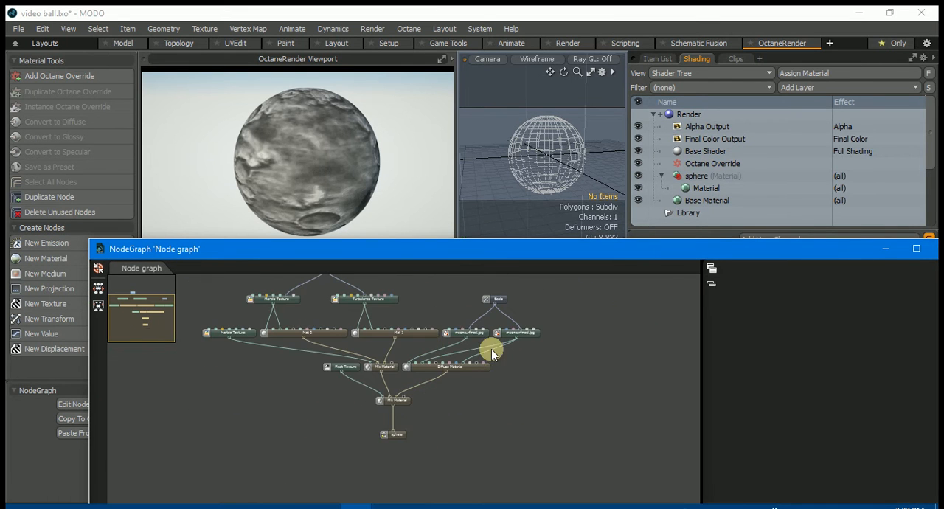
{"action": "scroll", "coordinate": [536, 381], "scroll_direction": "up", "scroll_amount": 5}
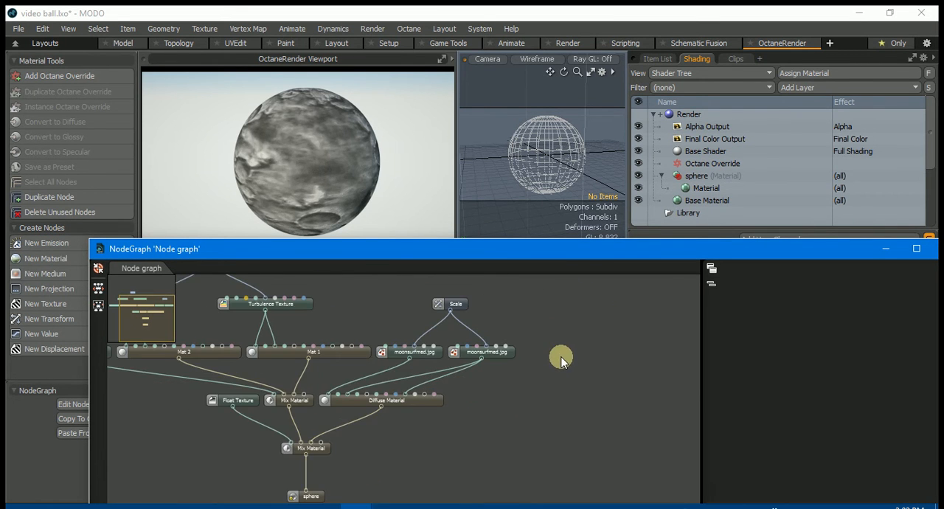
{"action": "left_click_drag", "start_coordinate": [566, 428], "coordinate": [565, 460]}
{"action": "left_click", "coordinate": [391, 471]}
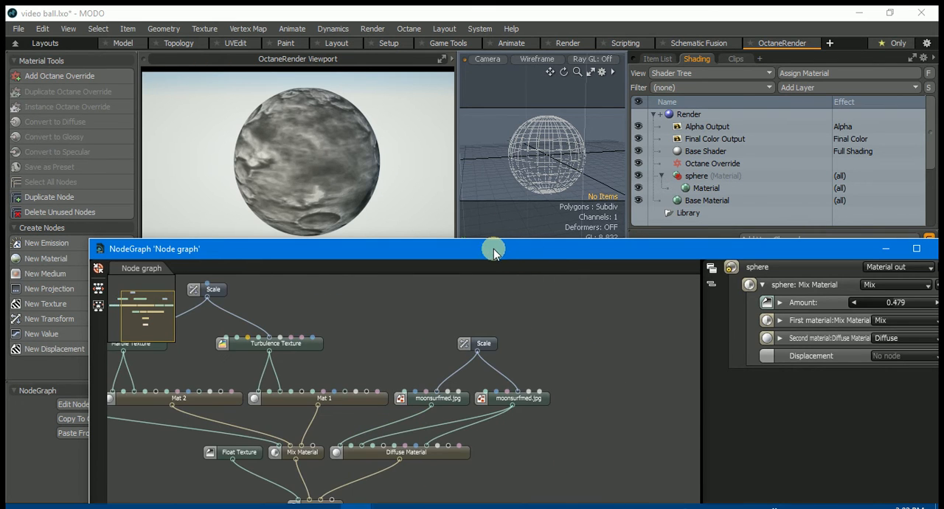
{"action": "left_click_drag", "start_coordinate": [552, 312], "coordinate": [536, 336]}
{"action": "scroll", "coordinate": [520, 353], "scroll_direction": "up", "scroll_amount": 2}
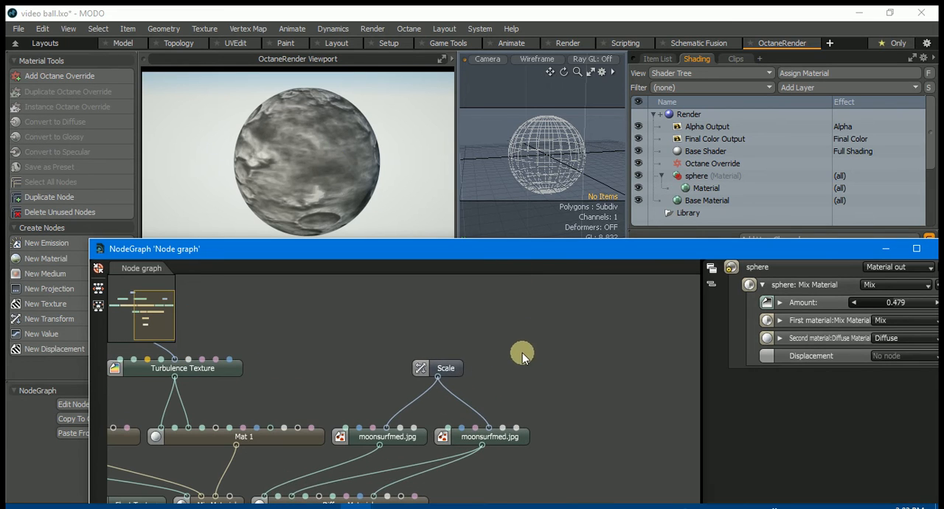
Lock the Scale node's S.X and S.Y together, set both to 0.507, and close the NodeGraph window
{"action": "left_click", "coordinate": [445, 368]}
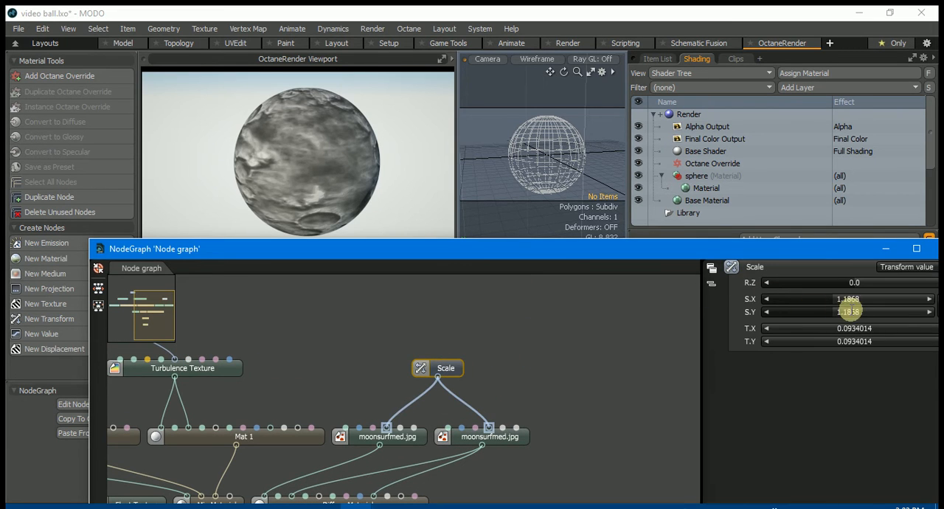
{"action": "left_click_drag", "start_coordinate": [764, 251], "coordinate": [691, 273]}
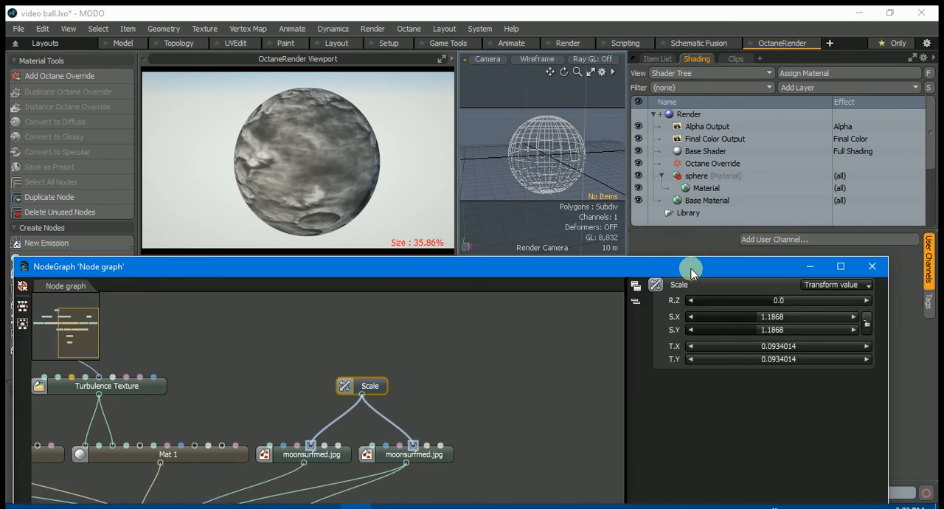
{"action": "left_click", "coordinate": [865, 323]}
{"action": "left_click_drag", "start_coordinate": [759, 317], "coordinate": [745, 318]}
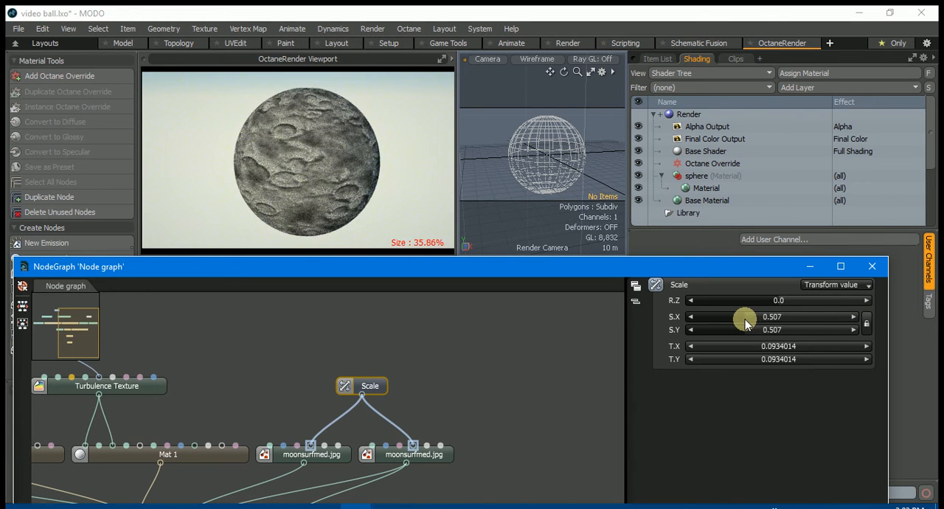
{"action": "left_click", "coordinate": [870, 267]}
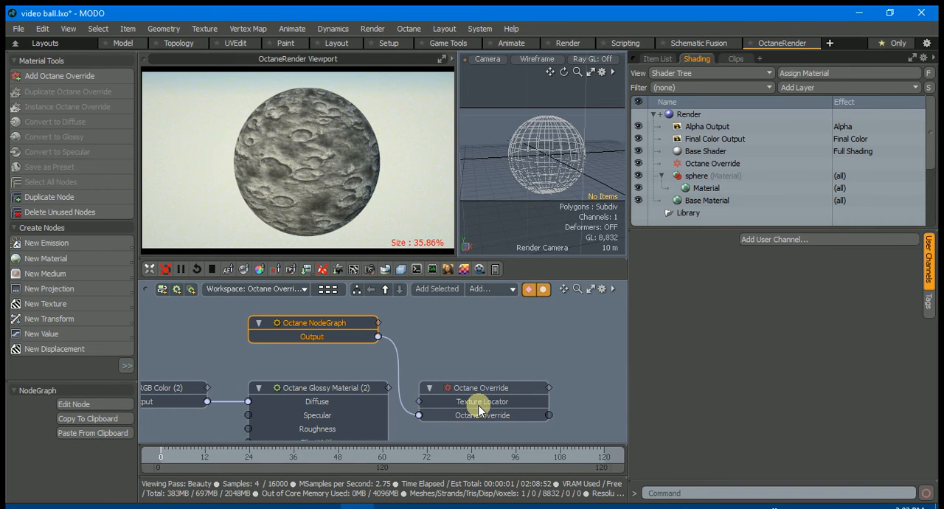
Reopen the Octane NodeGraph for editing, review the nodes around the moonsurfmed.jpg images, and close it
{"action": "left_click", "coordinate": [78, 403]}
{"action": "left_click_drag", "start_coordinate": [393, 350], "coordinate": [485, 420]}
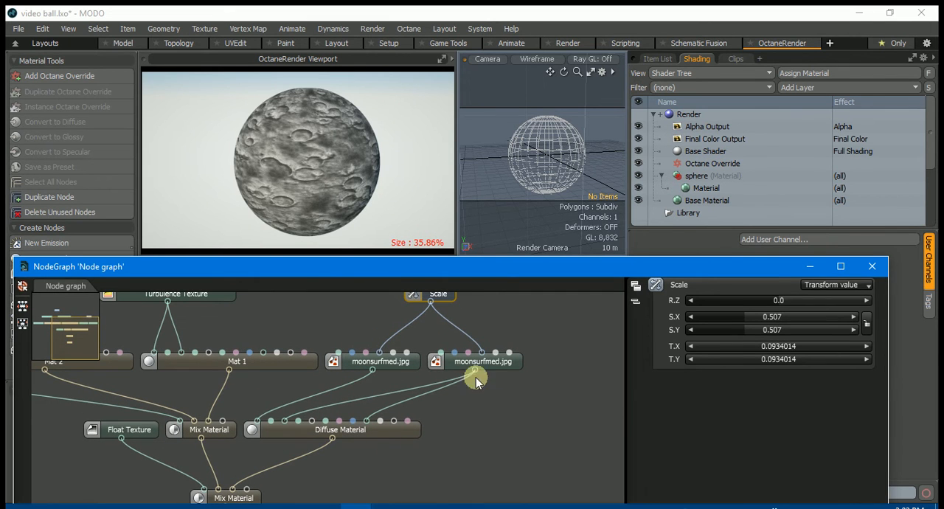
{"action": "left_click", "coordinate": [872, 266]}
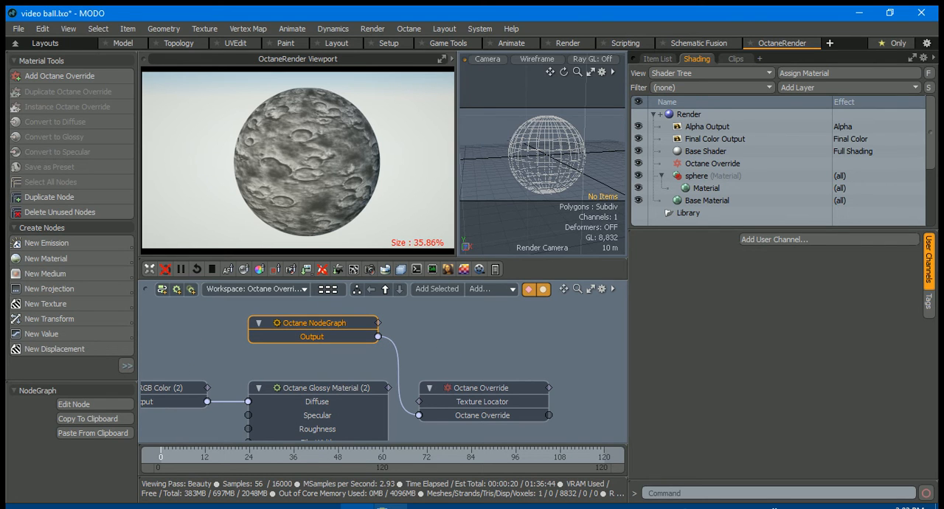
Switch to OctaneRender Standalone, examine the NormalMap input inside the MBB_QUIXEL_PBR node graph, and return to the root graph
{"action": "mouse_move", "coordinate": [262, 506]}
{"action": "left_click", "coordinate": [276, 460]}
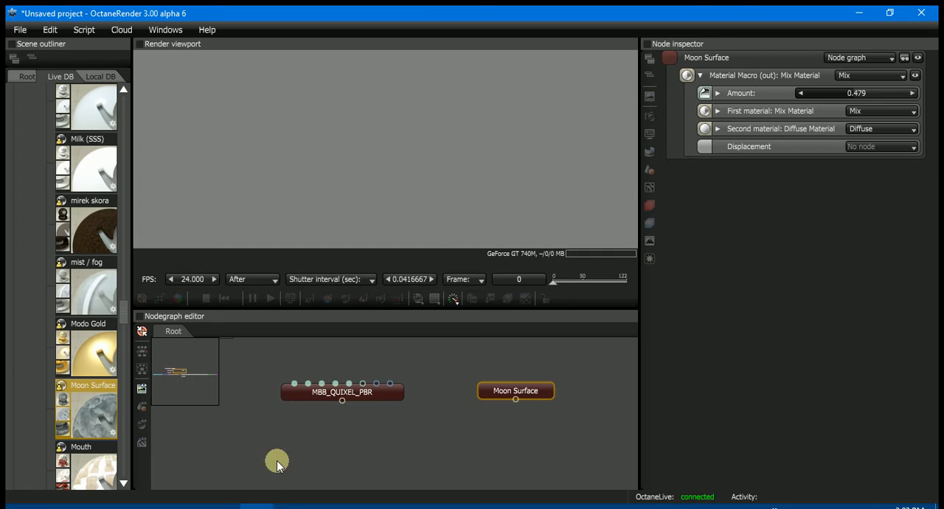
{"action": "left_click_drag", "start_coordinate": [369, 394], "coordinate": [389, 411]}
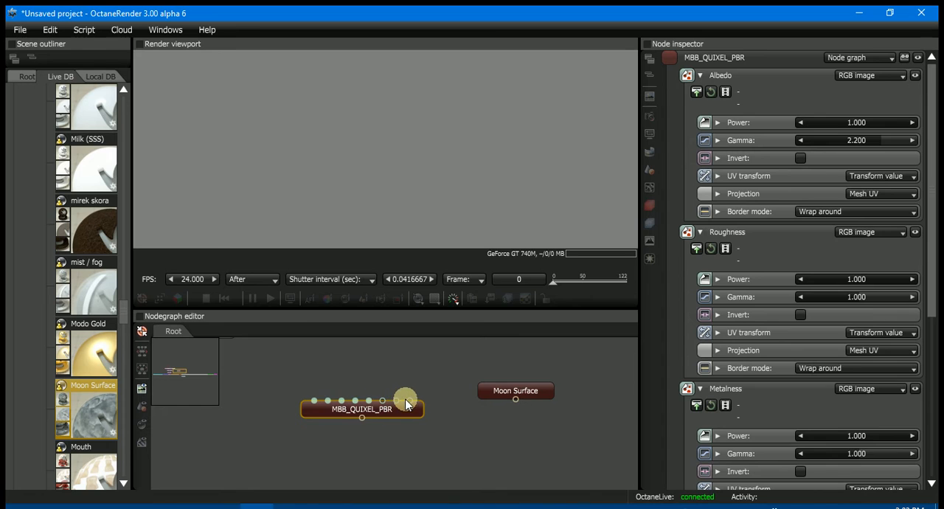
{"action": "double_click", "coordinate": [332, 411]}
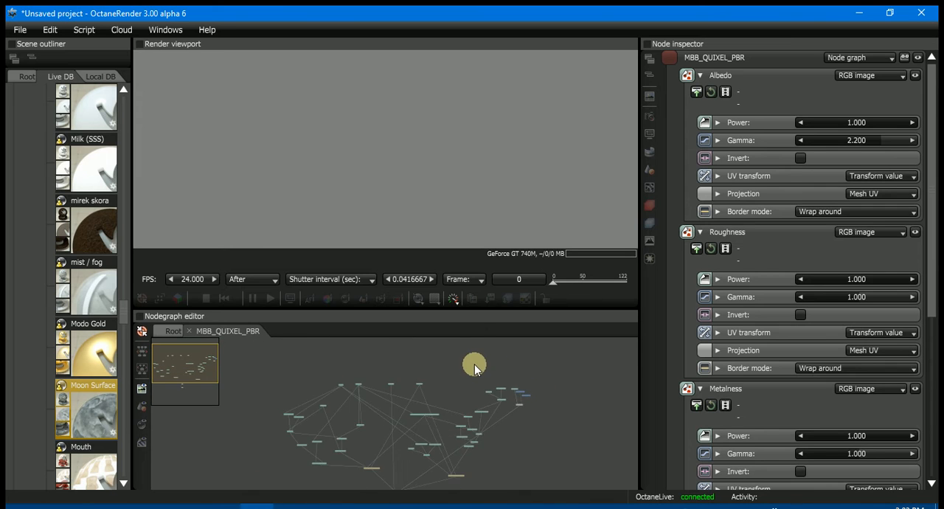
{"action": "scroll", "coordinate": [405, 394], "scroll_direction": "up", "scroll_amount": 5}
{"action": "left_click_drag", "start_coordinate": [306, 444], "coordinate": [483, 390]}
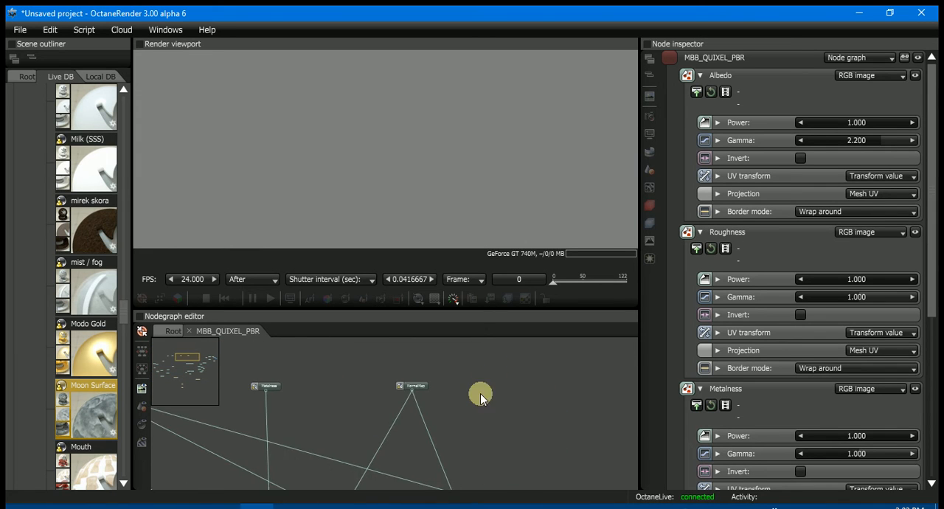
{"action": "scroll", "coordinate": [461, 398], "scroll_direction": "up", "scroll_amount": 4}
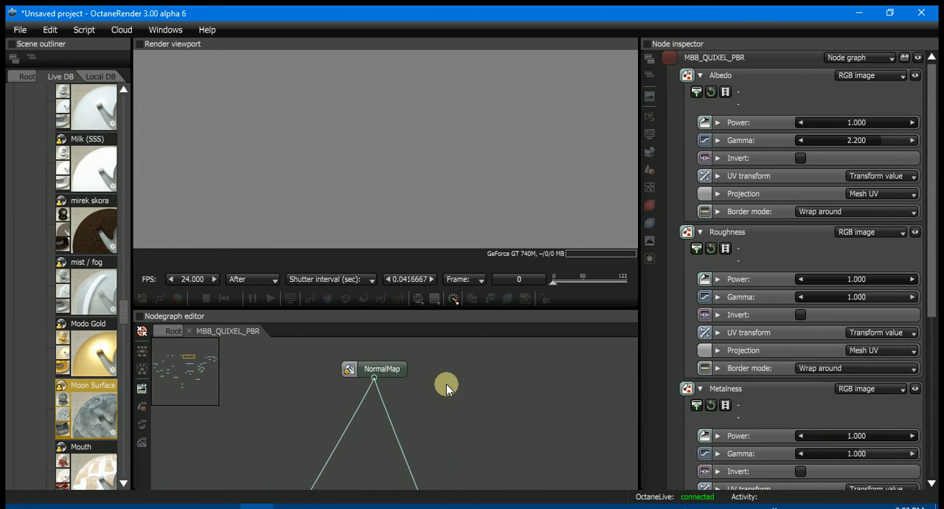
{"action": "left_click", "coordinate": [397, 369]}
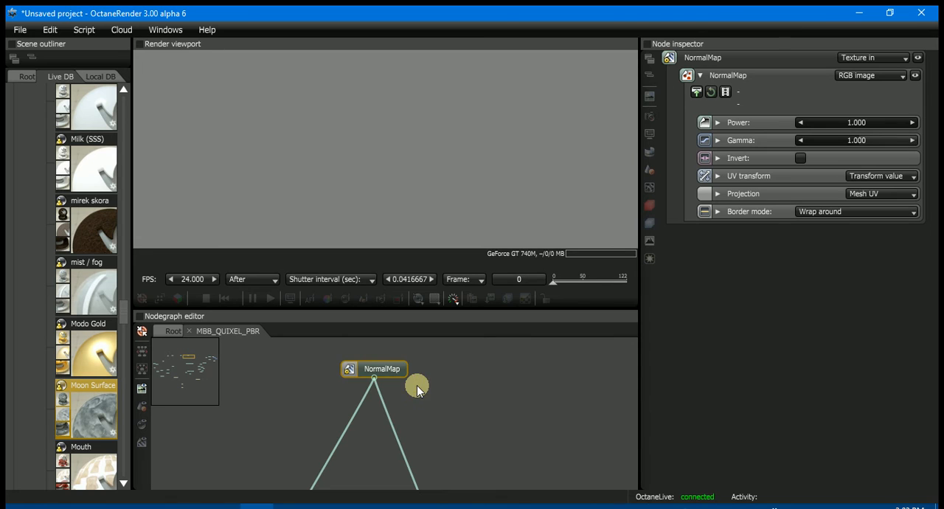
{"action": "left_click", "coordinate": [167, 328]}
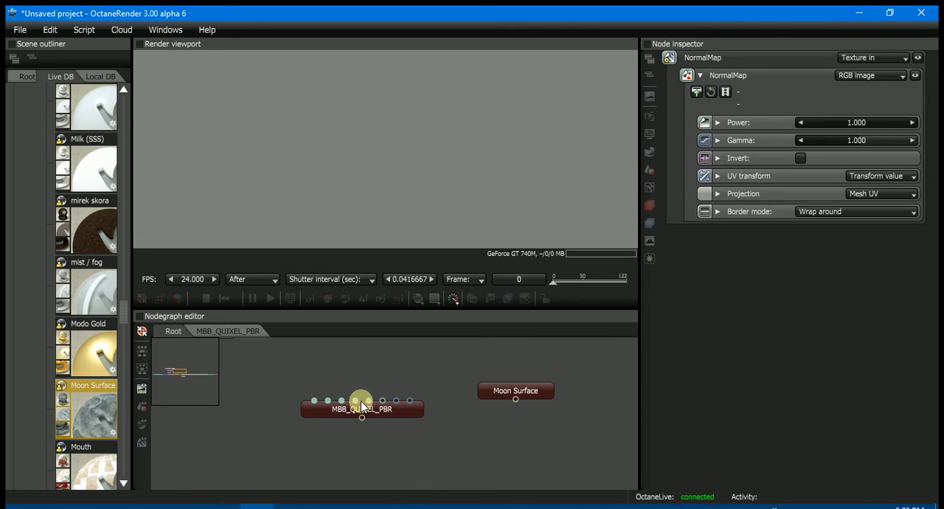
Copy the MBB_QUIXEL_PBR node graph and paste it into the Octane NodeGraph node in MODO
{"action": "left_click", "coordinate": [389, 410]}
{"action": "right_click", "coordinate": [390, 409]}
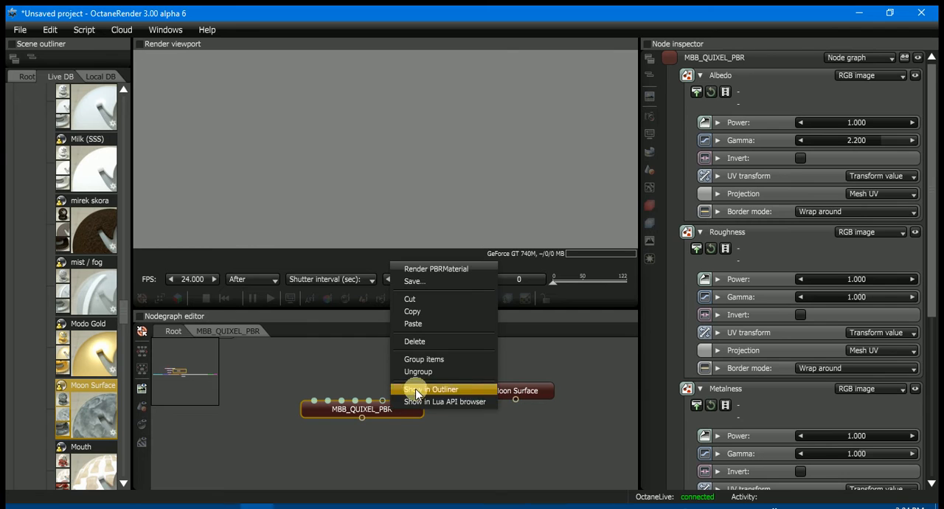
{"action": "left_click", "coordinate": [421, 312]}
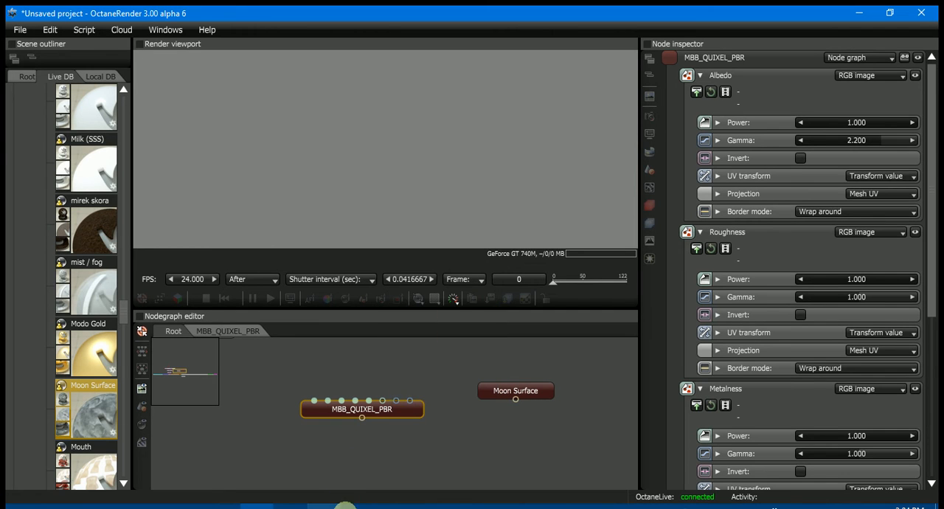
{"action": "left_click", "coordinate": [356, 505]}
{"action": "left_click", "coordinate": [71, 433]}
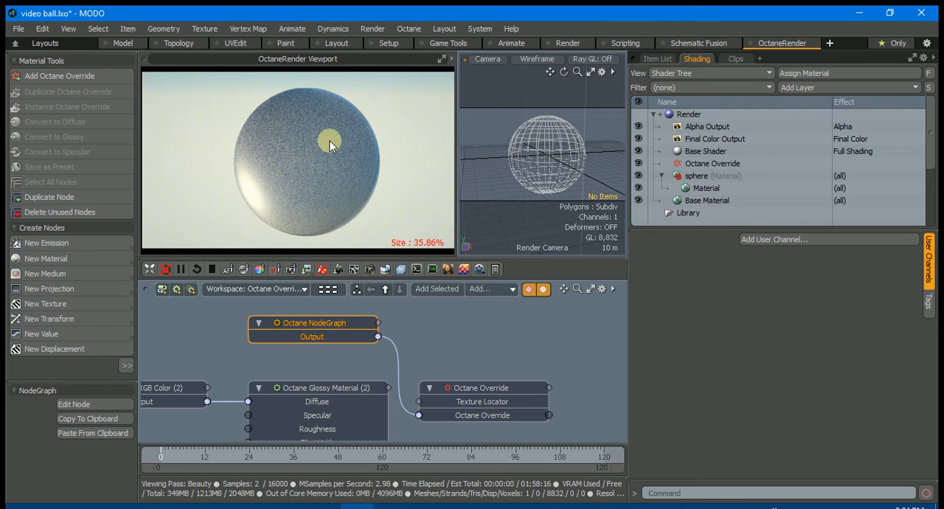
Open the pasted NodeGraph for editing, review its NormalMap, Metalness, Roughness and Albedo inputs, and close it to update the node
{"action": "mouse_move", "coordinate": [310, 319]}
{"action": "left_mouse_down"}
{"action": "mouse_move", "coordinate": [305, 326]}
{"action": "mouse_move", "coordinate": [316, 330]}
{"action": "left_mouse_up"}
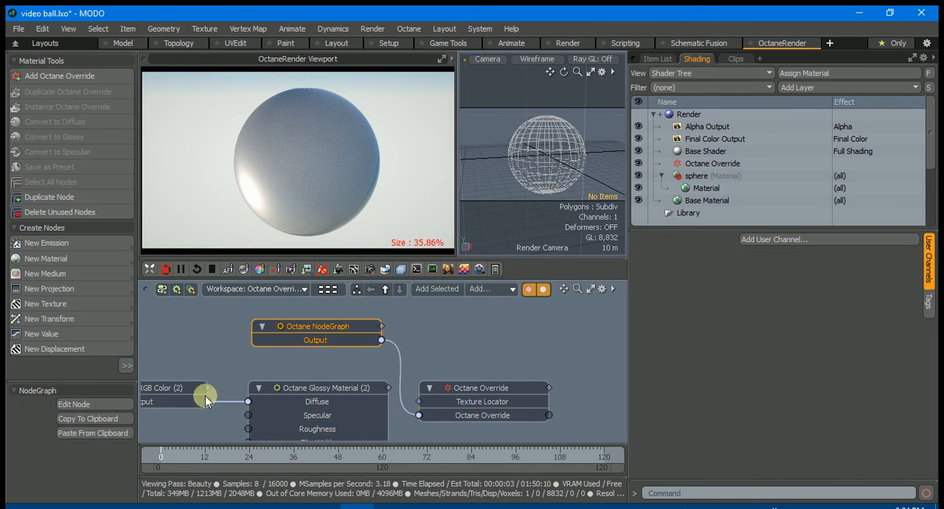
{"action": "left_click", "coordinate": [90, 404]}
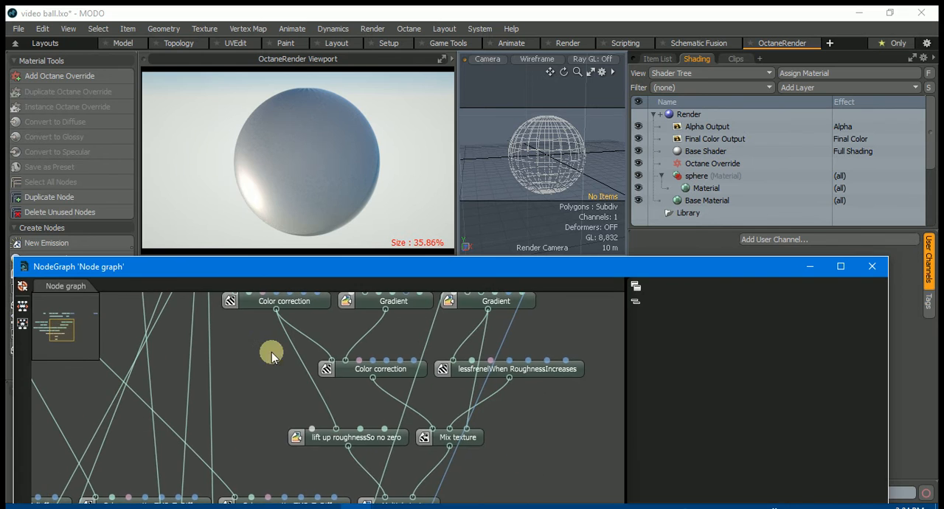
{"action": "left_click_drag", "start_coordinate": [233, 322], "coordinate": [295, 452]}
{"action": "left_click_drag", "start_coordinate": [365, 274], "coordinate": [450, 112]}
{"action": "left_click_drag", "start_coordinate": [377, 329], "coordinate": [519, 506]}
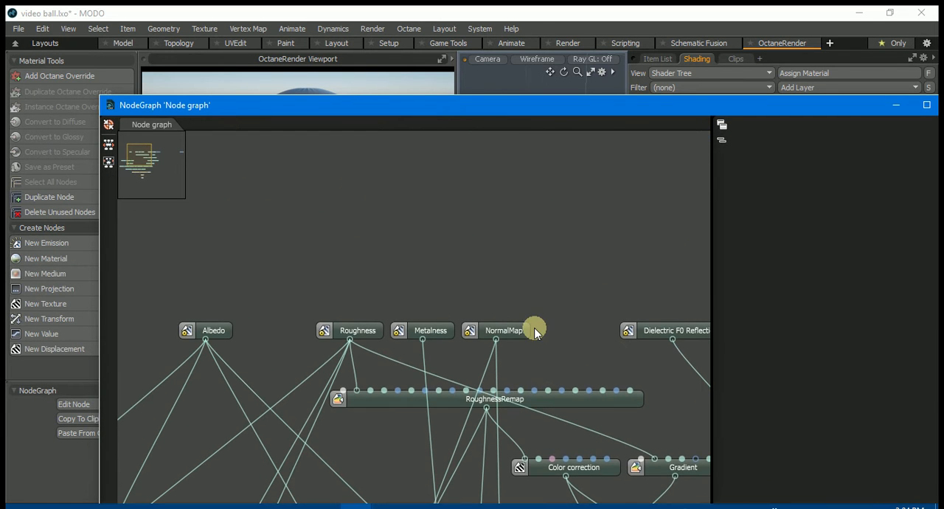
{"action": "left_click", "coordinate": [507, 331]}
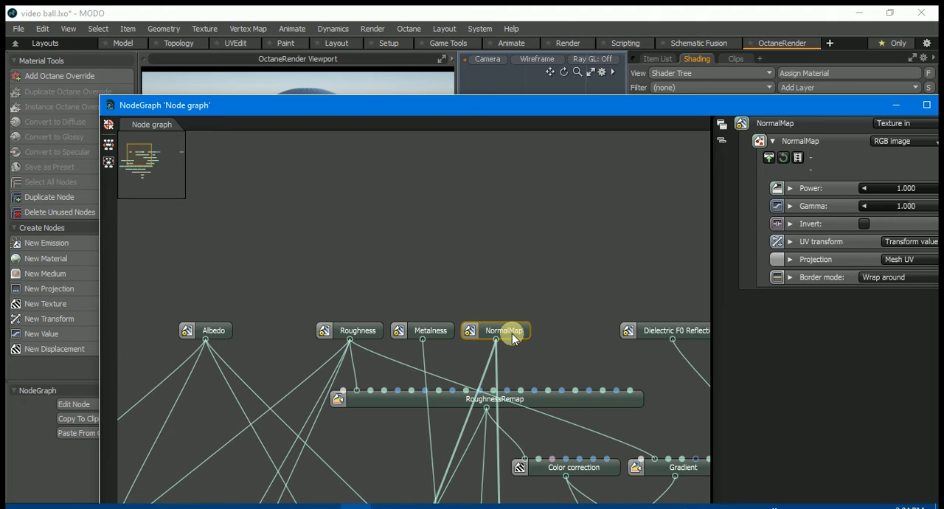
{"action": "left_click", "coordinate": [431, 331]}
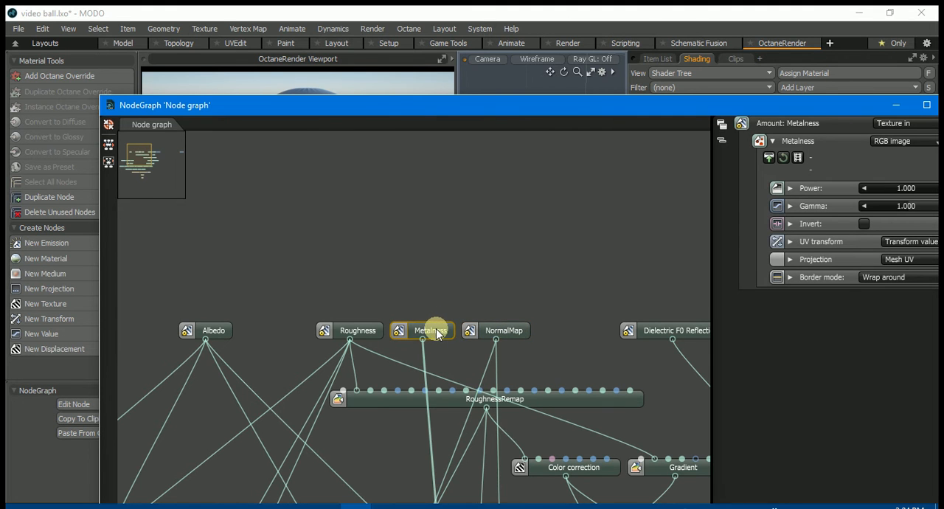
{"action": "left_click", "coordinate": [371, 331]}
{"action": "left_click", "coordinate": [211, 331]}
{"action": "left_click_drag", "start_coordinate": [442, 112], "coordinate": [333, 115]}
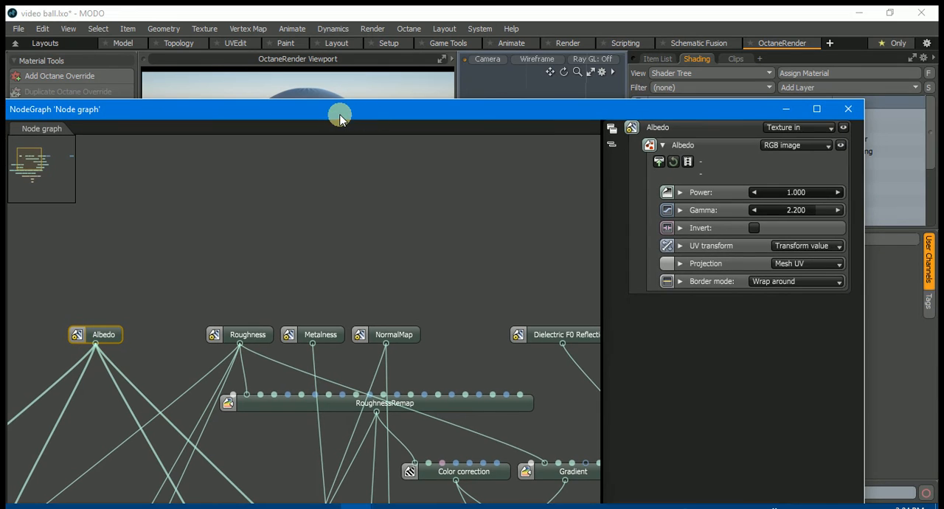
{"action": "left_click", "coordinate": [849, 110]}
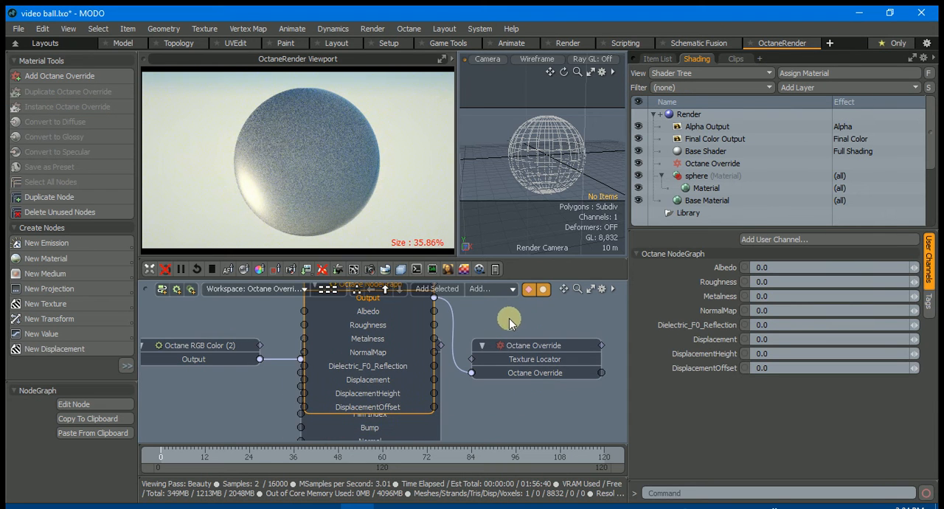
Move the expanded Octane NodeGraph node clear of the other schematic nodes so all its inputs show
{"action": "left_click_drag", "start_coordinate": [410, 311], "coordinate": [204, 298]}
{"action": "left_click_drag", "start_coordinate": [469, 346], "coordinate": [571, 350], "text": "alt"}
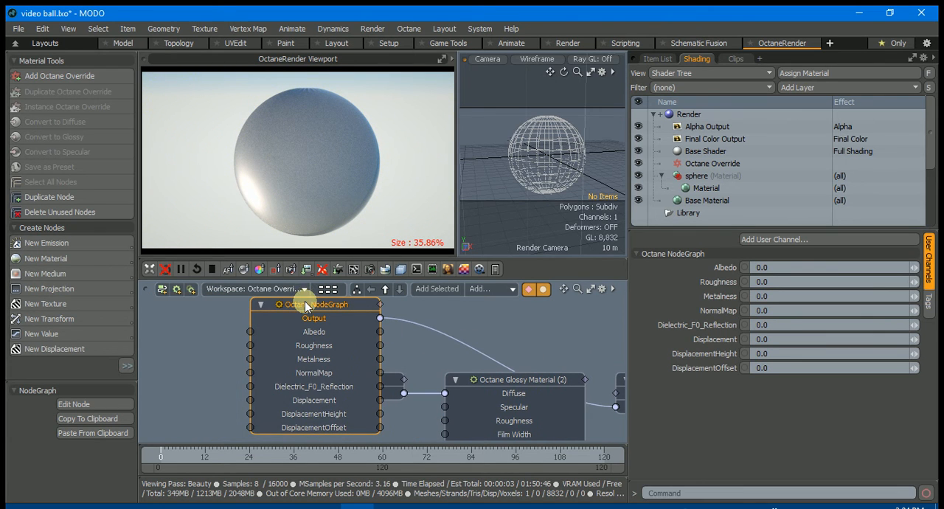
{"action": "left_click_drag", "start_coordinate": [304, 301], "coordinate": [250, 307]}
Select the Octane NodeGraph's Albedo and NormalMap channels in turn and reposition the node in the schematic
{"action": "left_click", "coordinate": [252, 335]}
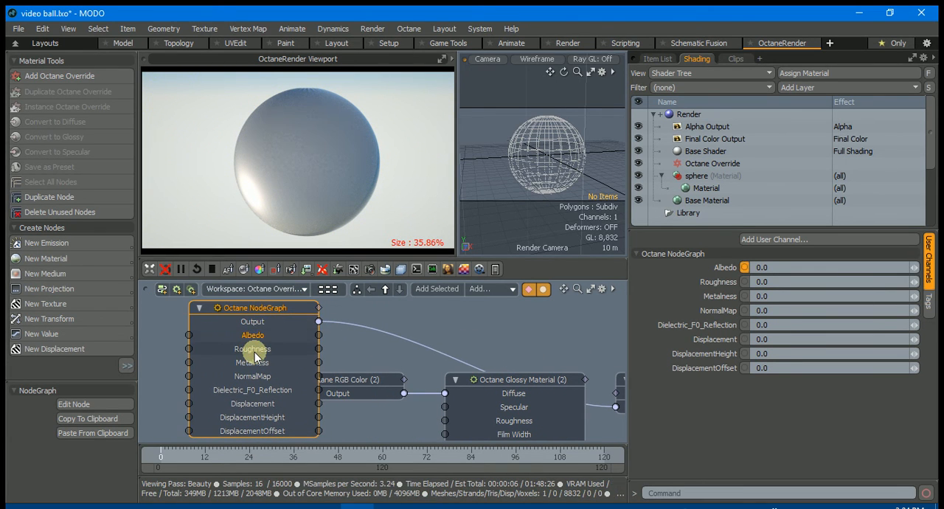
{"action": "left_click", "coordinate": [250, 376]}
{"action": "double_click", "coordinate": [261, 306]}
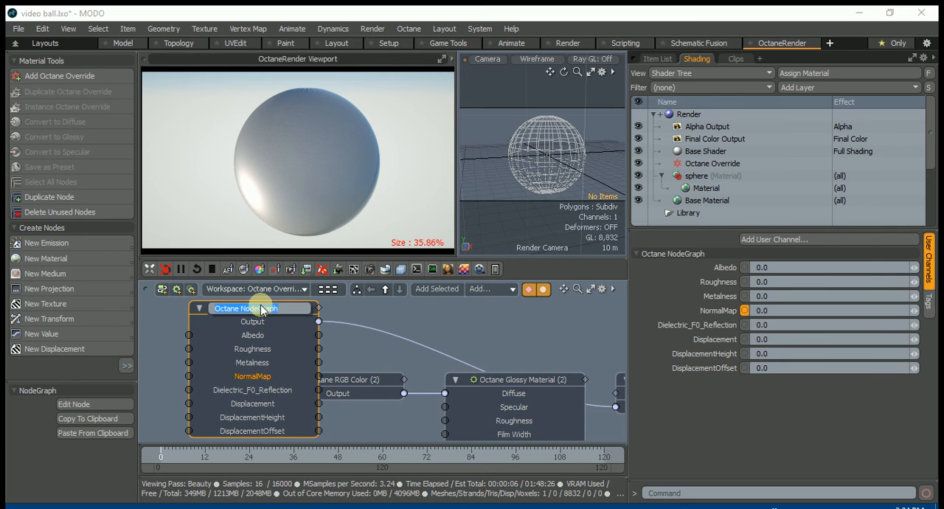
{"action": "left_click", "coordinate": [390, 324]}
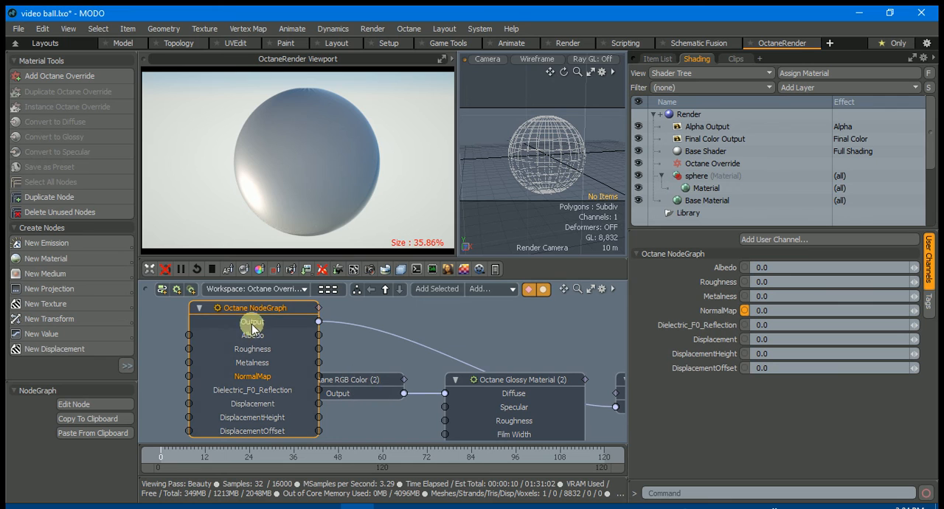
{"action": "left_click_drag", "start_coordinate": [523, 335], "coordinate": [598, 333], "text": "alt"}
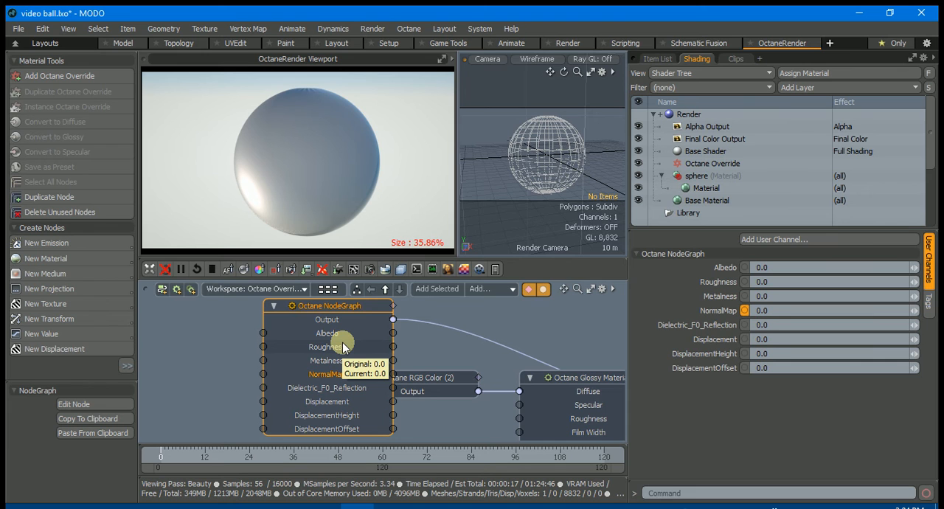
{"action": "left_click_drag", "start_coordinate": [328, 312], "coordinate": [301, 318]}
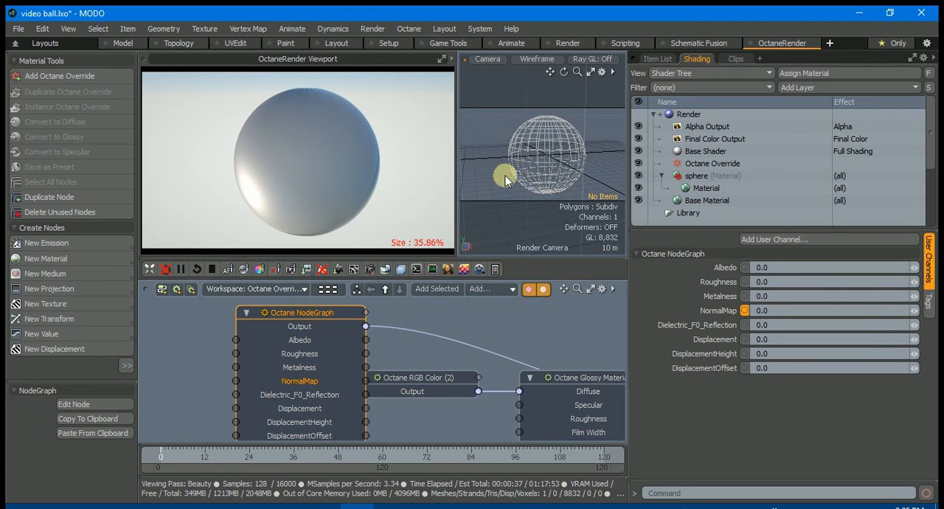
Make the 3.0.10 animation blur test.lxo scene current and stop the running Octane viewport render
{"action": "left_click", "coordinate": [18, 28]}
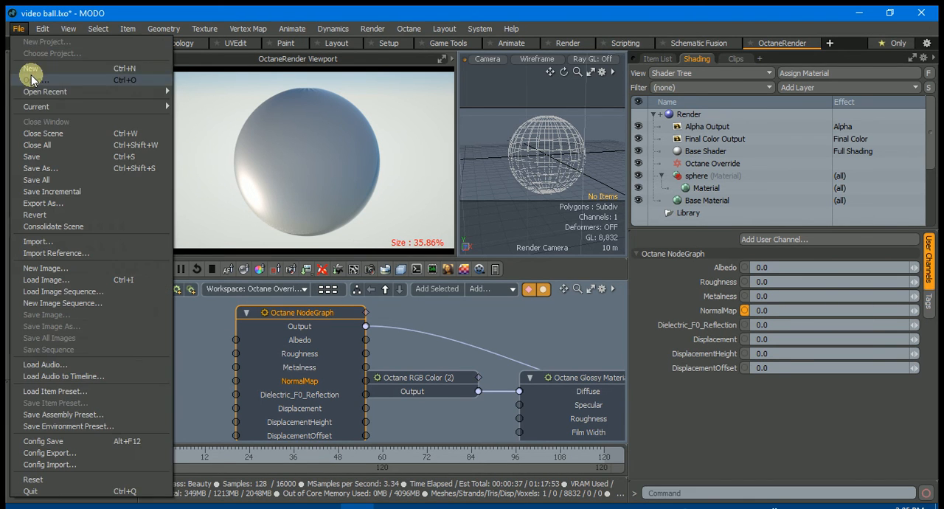
{"action": "left_click", "coordinate": [656, 58]}
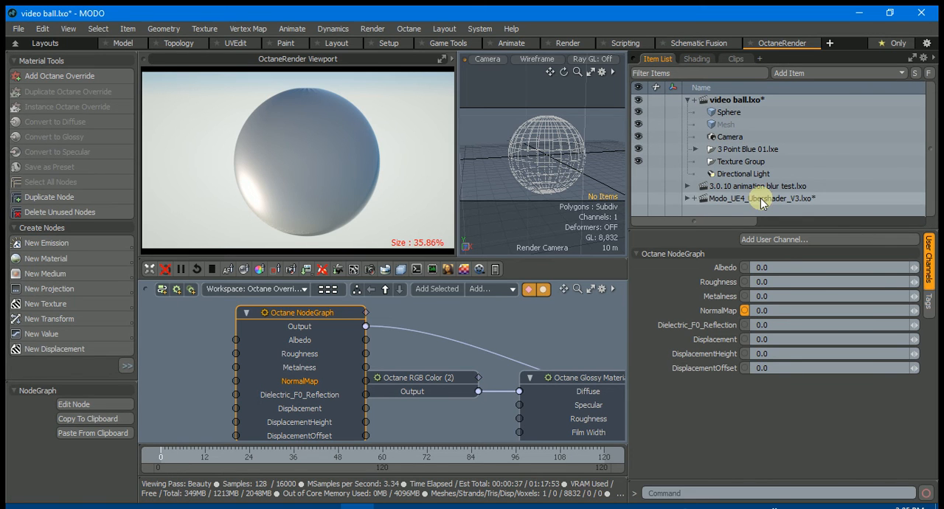
{"action": "left_click", "coordinate": [738, 186]}
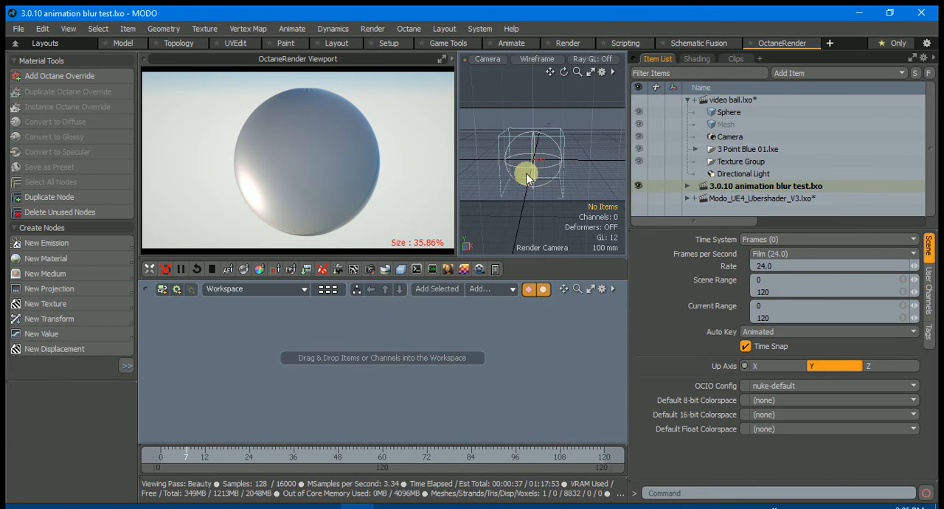
{"action": "left_click", "coordinate": [212, 268]}
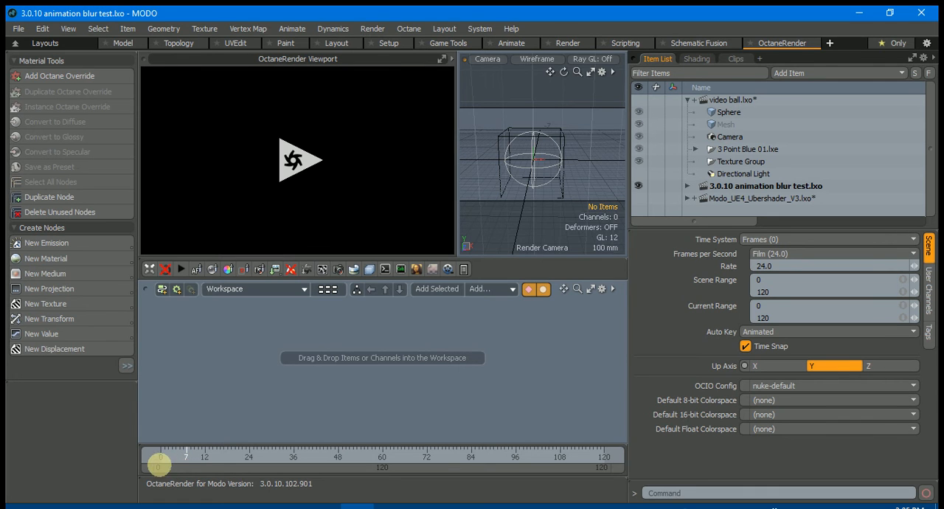
Select the animated cube and move the timeline to frame 4
{"action": "mouse_move", "coordinate": [185, 451]}
{"action": "left_mouse_down"}
{"action": "mouse_move", "coordinate": [158, 452]}
{"action": "mouse_move", "coordinate": [200, 450]}
{"action": "mouse_move", "coordinate": [183, 453]}
{"action": "left_mouse_up"}
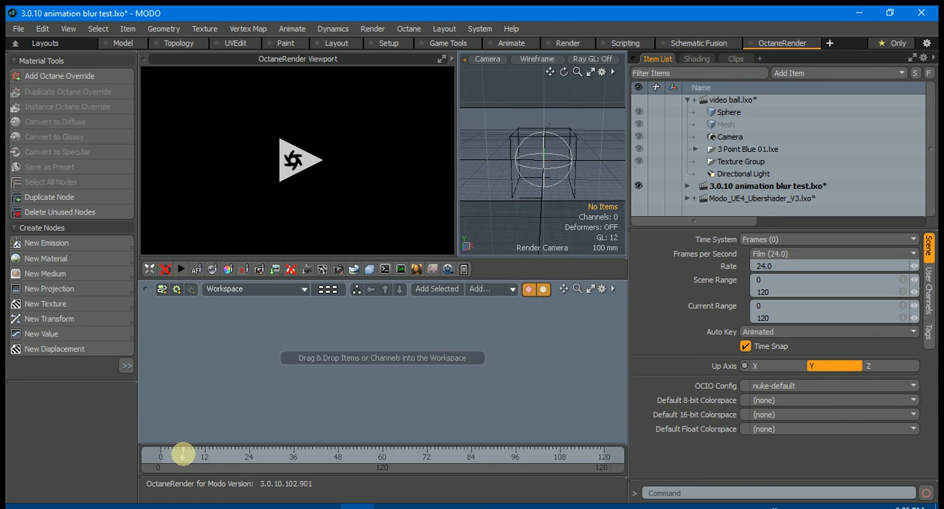
{"action": "left_click", "coordinate": [513, 132]}
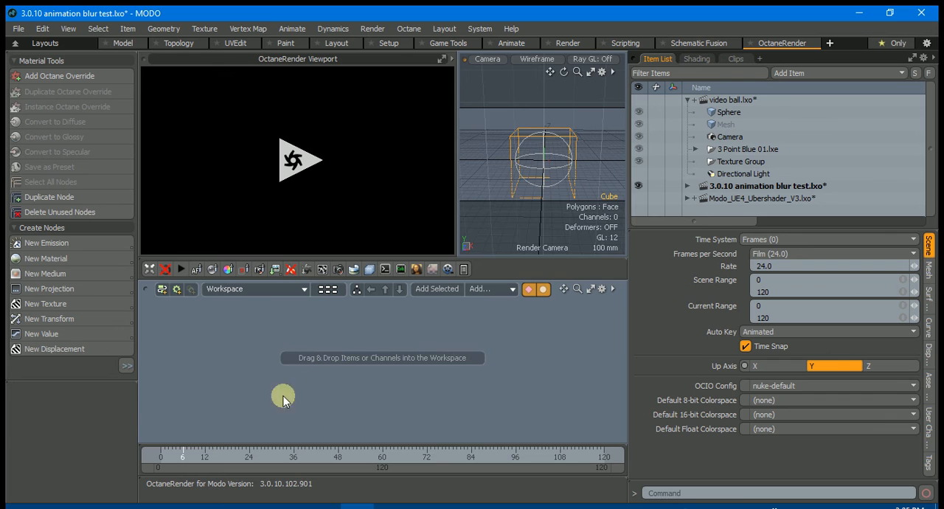
{"action": "mouse_move", "coordinate": [181, 451]}
{"action": "left_mouse_down"}
{"action": "mouse_move", "coordinate": [164, 453]}
{"action": "mouse_move", "coordinate": [194, 454]}
{"action": "mouse_move", "coordinate": [175, 455]}
{"action": "left_mouse_up"}
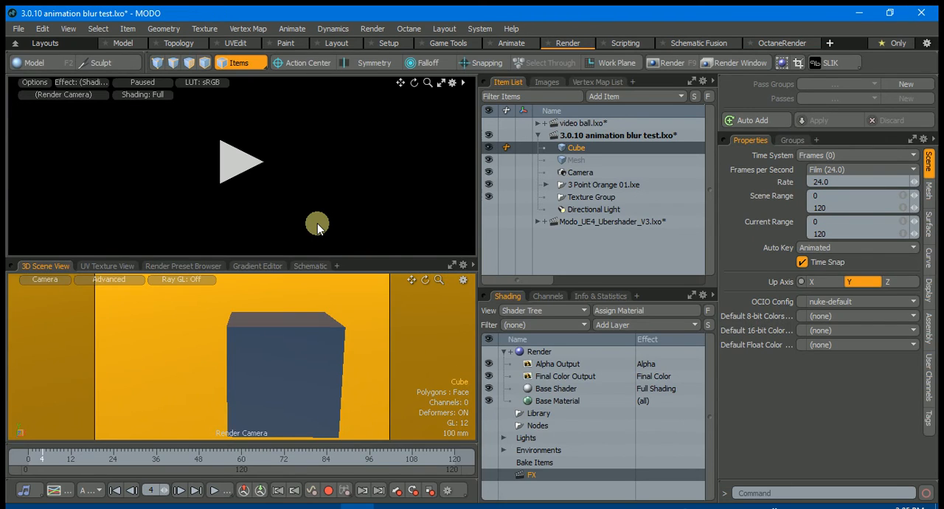
Start MODO's preview render of the cube and enable Motion Blur in it
{"action": "left_click", "coordinate": [234, 163]}
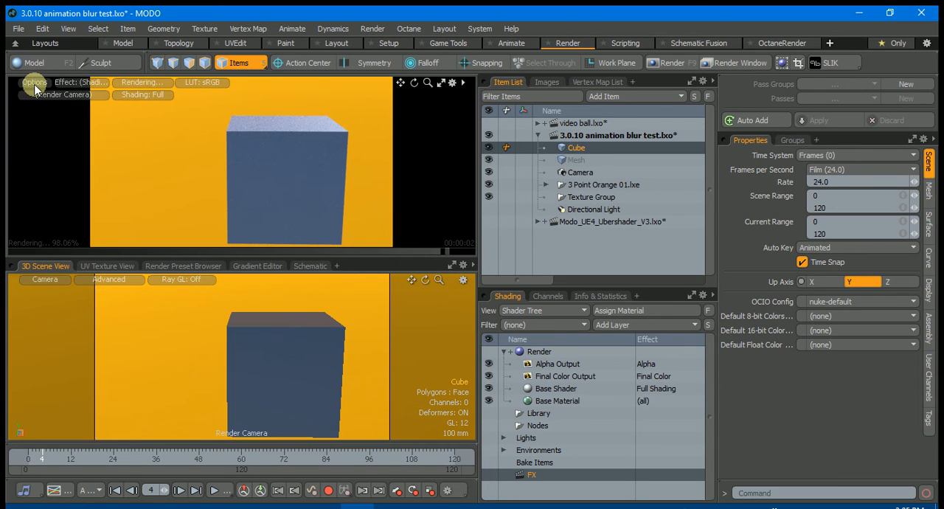
{"action": "left_click", "coordinate": [34, 83]}
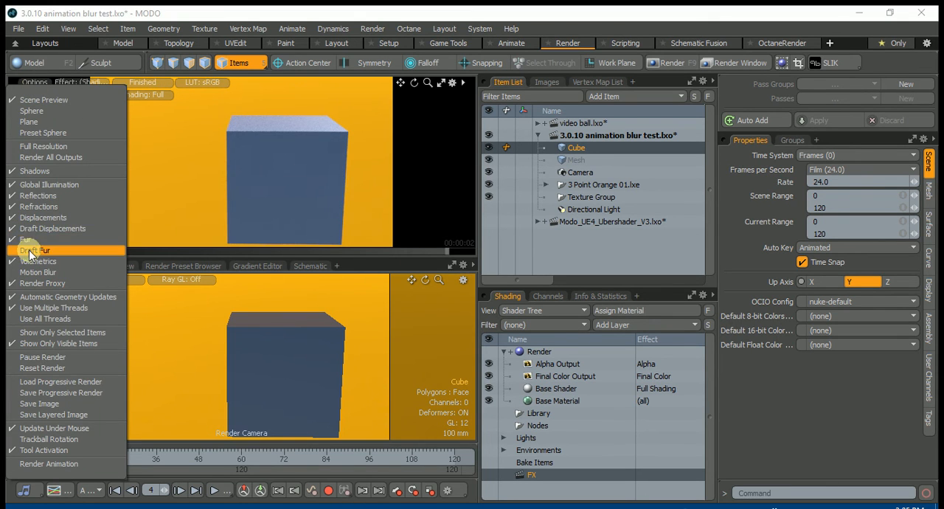
{"action": "left_click", "coordinate": [31, 272]}
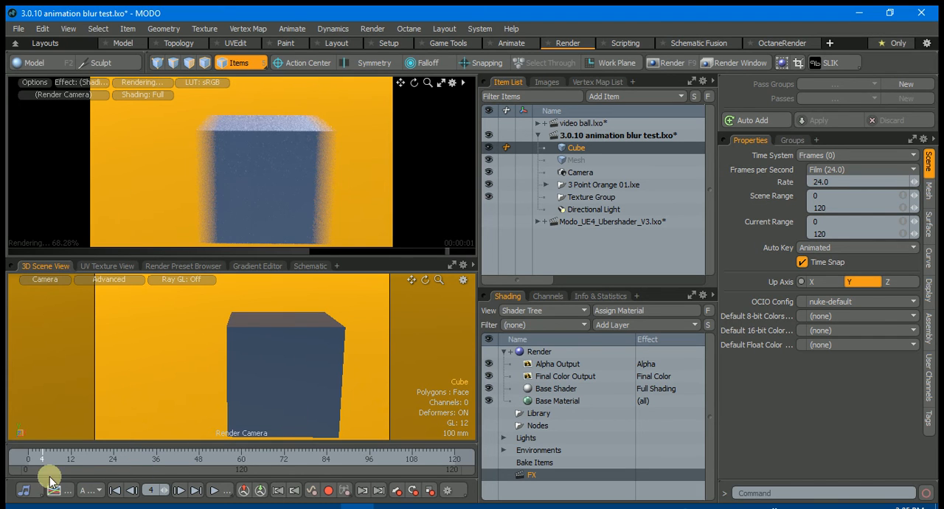
Move the timeline to frame 6 and on to frame 8 with the motion-blurred preview render running
{"action": "left_click_drag", "start_coordinate": [39, 458], "coordinate": [48, 453]}
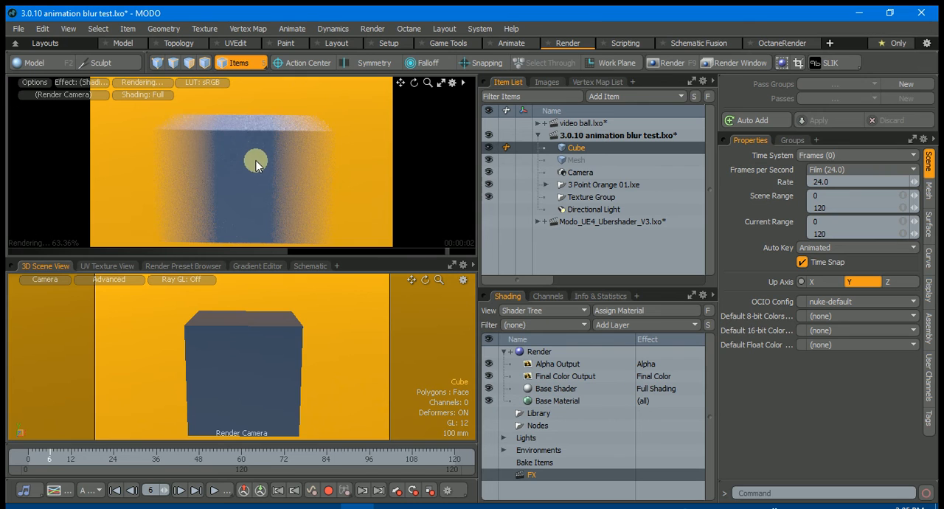
{"action": "left_click_drag", "start_coordinate": [52, 455], "coordinate": [57, 452]}
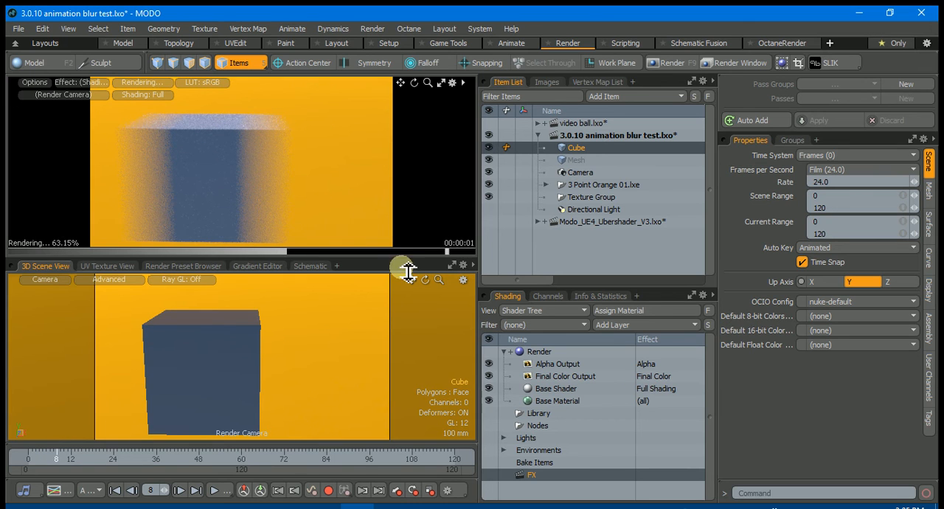
Open OctaneRender Setup, place it clear of the preview render, and bring up the Octane Kernel's animation settings
{"action": "left_click", "coordinate": [411, 28]}
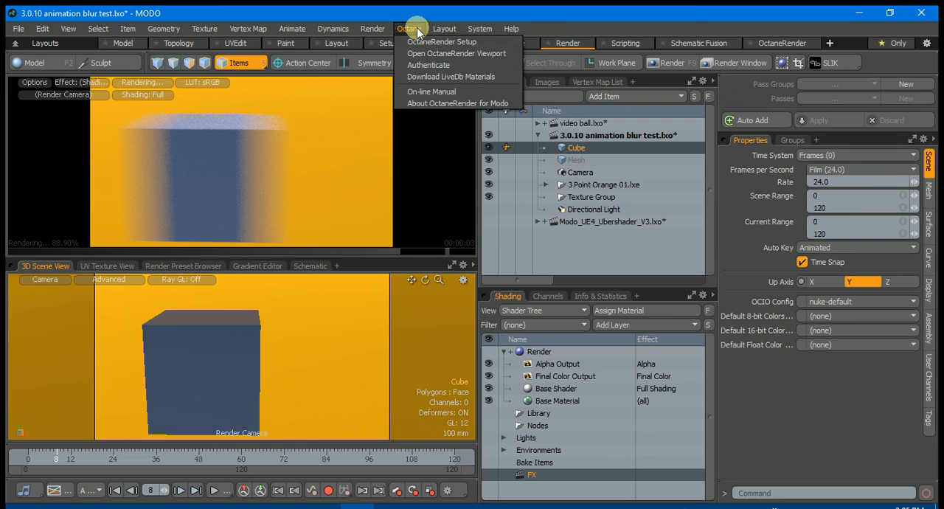
{"action": "left_click", "coordinate": [431, 42]}
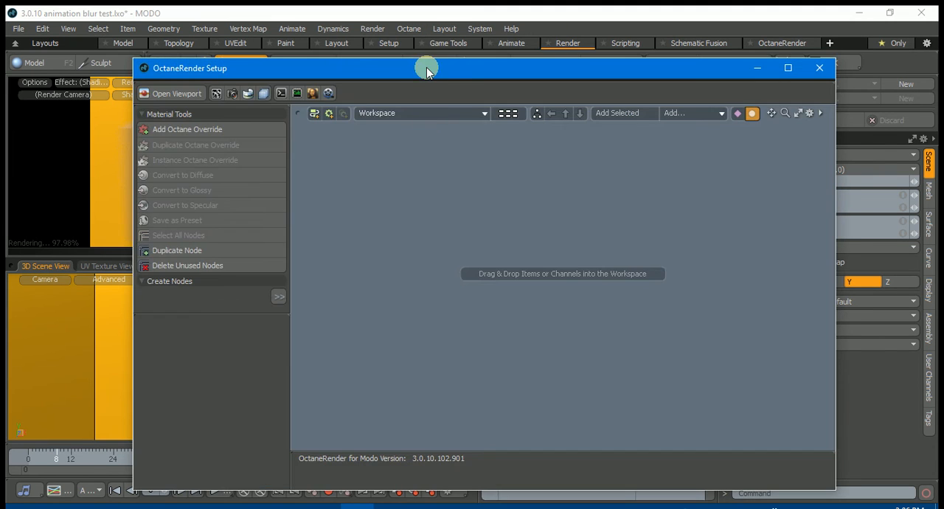
{"action": "left_click_drag", "start_coordinate": [426, 70], "coordinate": [467, 148]}
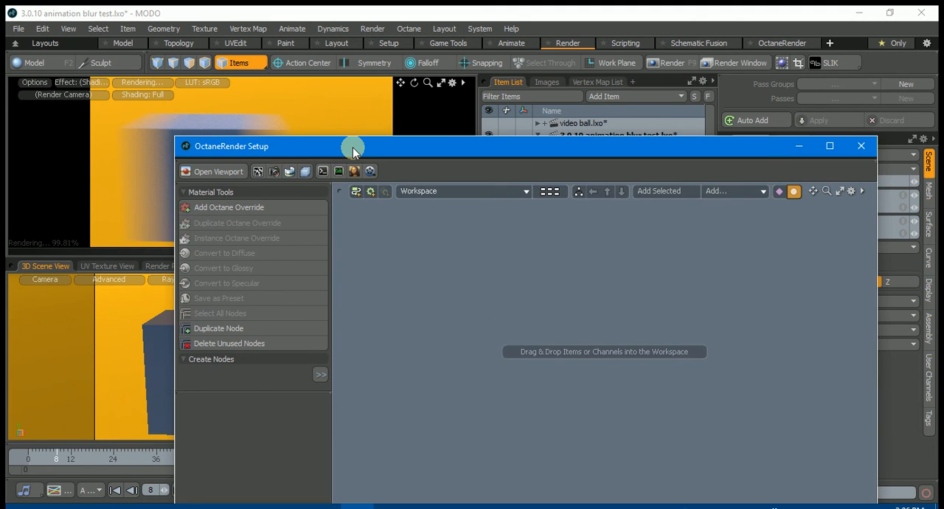
{"action": "left_click_drag", "start_coordinate": [352, 147], "coordinate": [569, 165]}
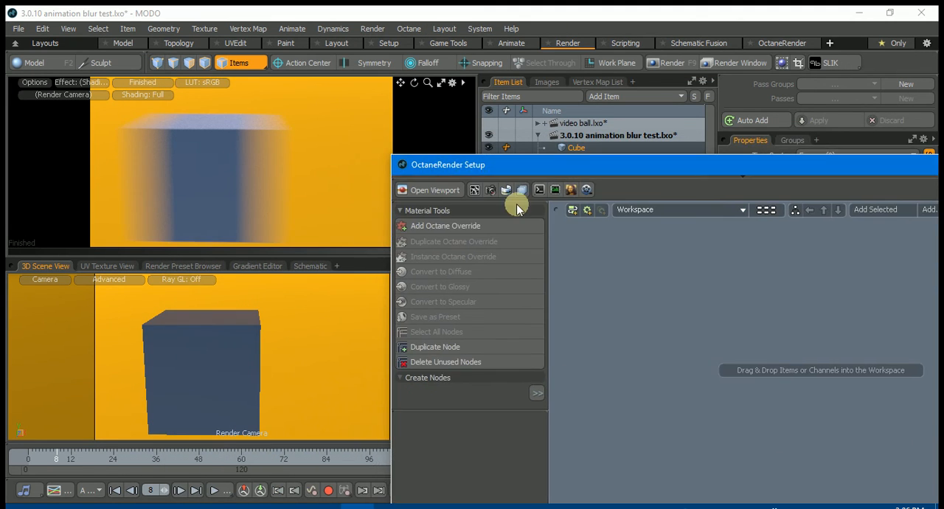
{"action": "left_click", "coordinate": [473, 190]}
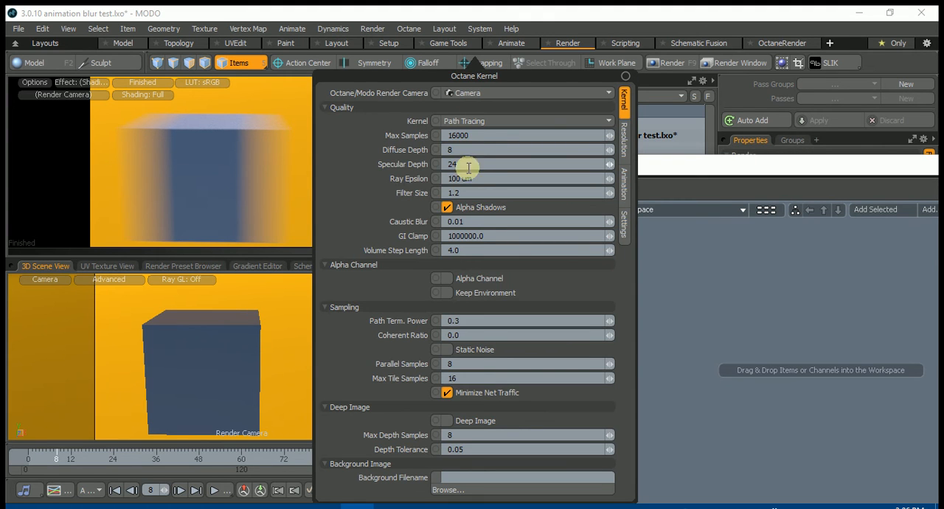
{"action": "left_click", "coordinate": [623, 181]}
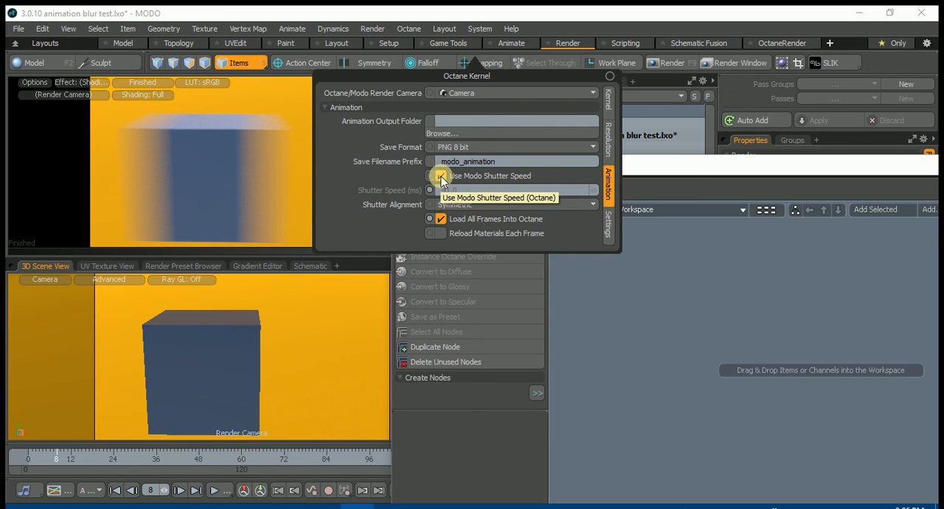
Turn off Use Modo Shutter Speed to access the manual Shutter Speed value, and turn the option back on
{"action": "left_click", "coordinate": [441, 177]}
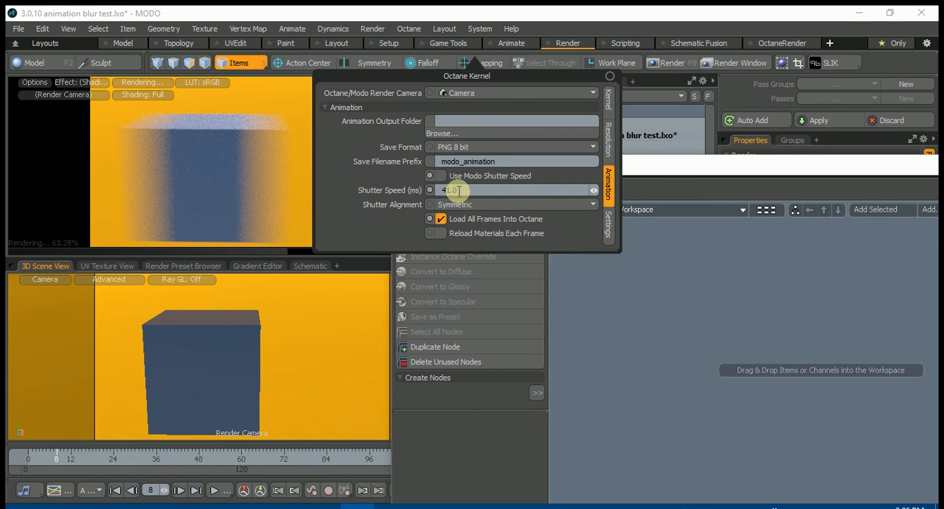
{"action": "left_click", "coordinate": [442, 190]}
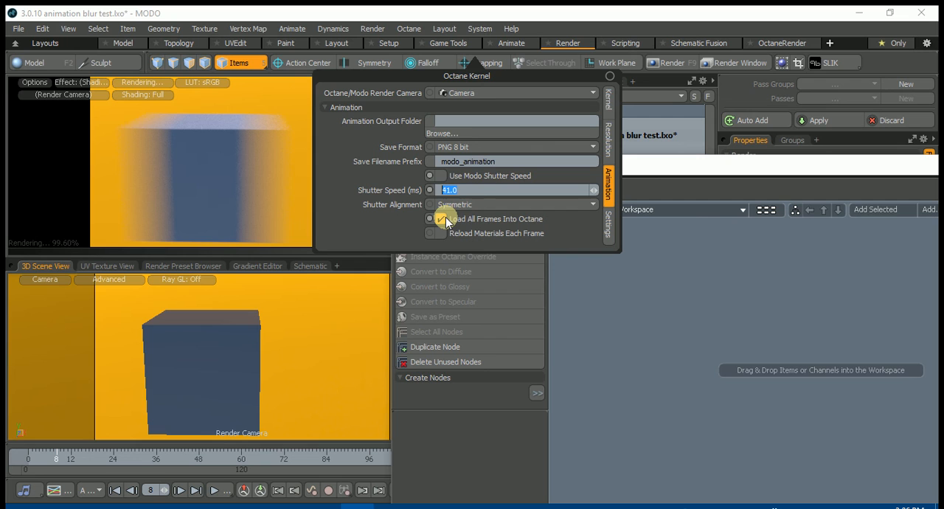
{"action": "left_click", "coordinate": [442, 174]}
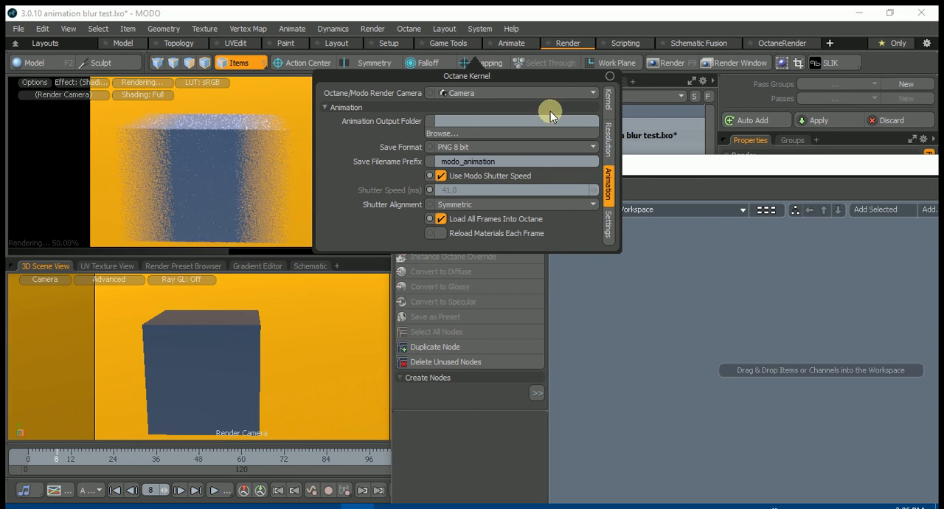
Open the OctaneRender Viewport, place it just below the cube in the preview render, and close OctaneRender Setup
{"action": "left_click", "coordinate": [610, 76]}
{"action": "left_click", "coordinate": [607, 175]}
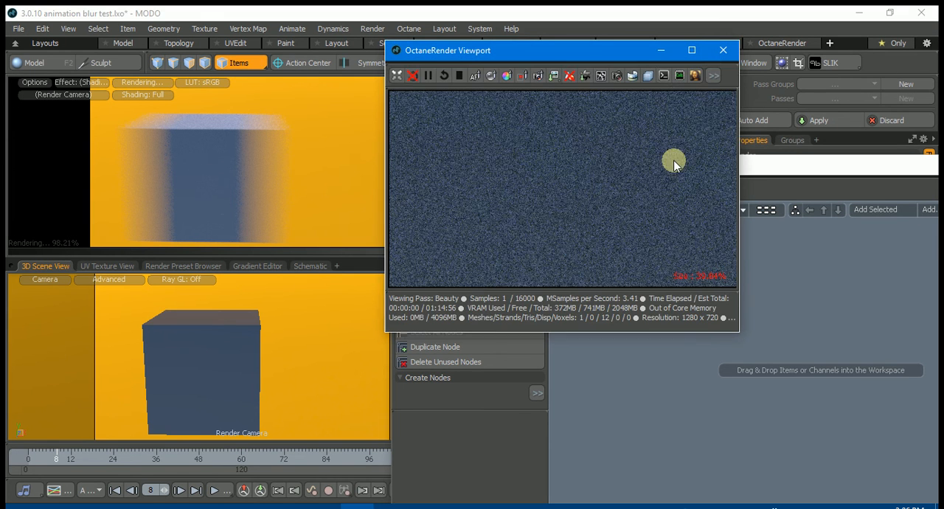
{"action": "left_click_drag", "start_coordinate": [608, 53], "coordinate": [278, 225]}
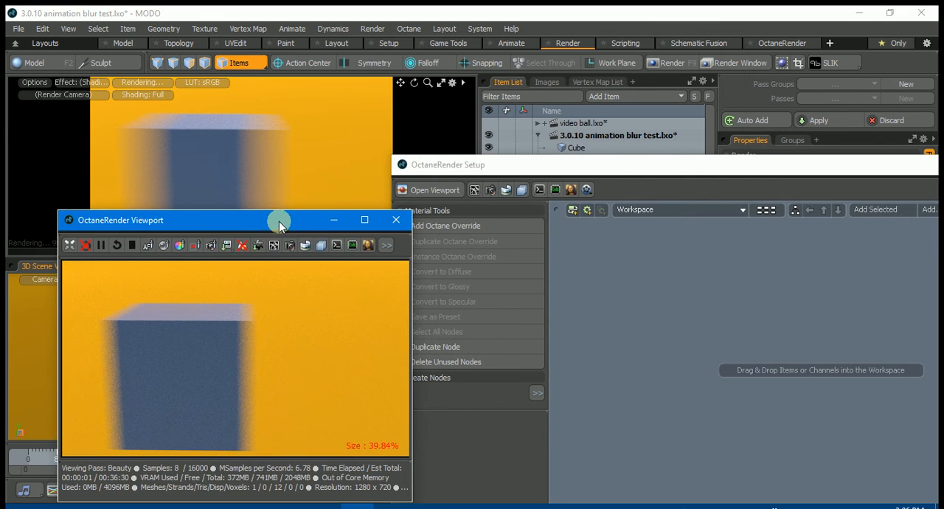
{"action": "left_click_drag", "start_coordinate": [602, 164], "coordinate": [347, 141]}
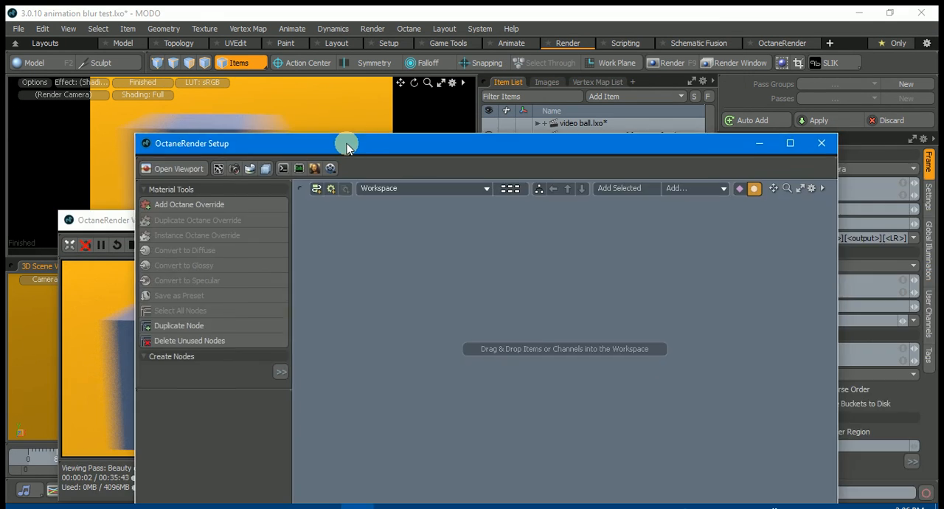
{"action": "left_click", "coordinate": [823, 143]}
{"action": "mouse_move", "coordinate": [244, 219]}
{"action": "left_mouse_down"}
{"action": "mouse_move", "coordinate": [253, 213]}
{"action": "mouse_move", "coordinate": [250, 233]}
{"action": "left_mouse_up"}
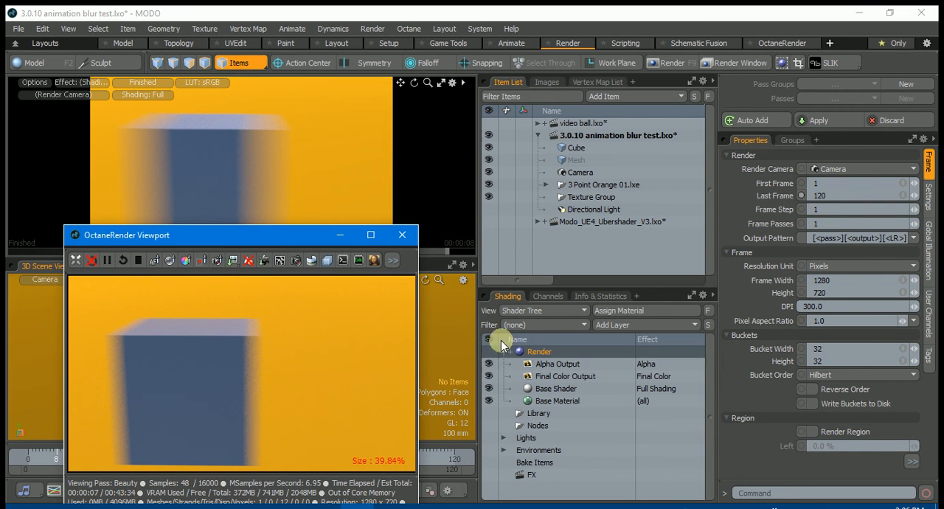
{"action": "left_click_drag", "start_coordinate": [261, 235], "coordinate": [246, 248]}
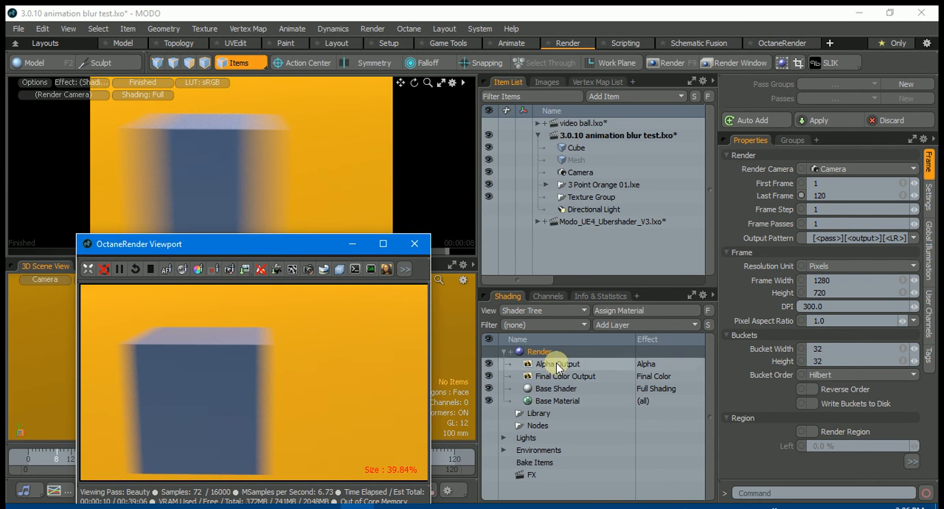
Show the Camera item's effects settings and switch its Motion Blur off and back on
{"action": "left_click", "coordinate": [580, 135]}
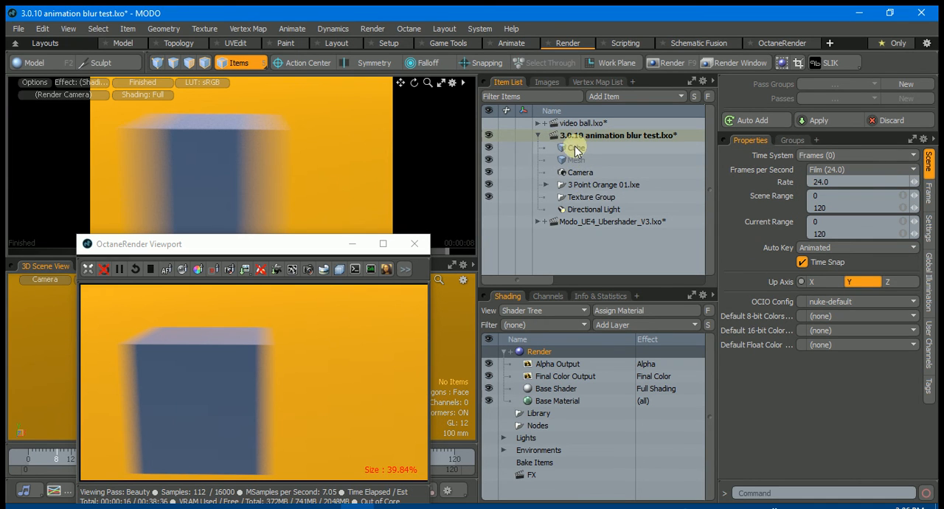
{"action": "left_click", "coordinate": [577, 173]}
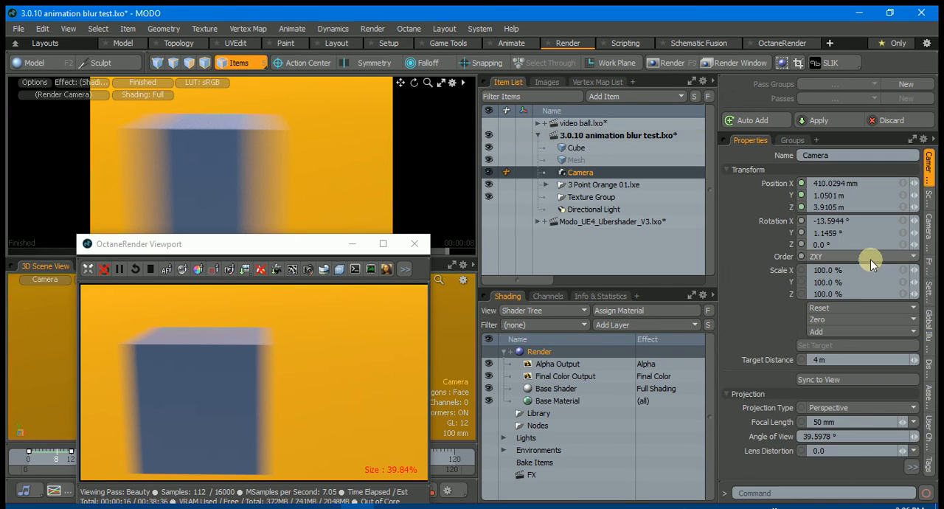
{"action": "left_click", "coordinate": [929, 228]}
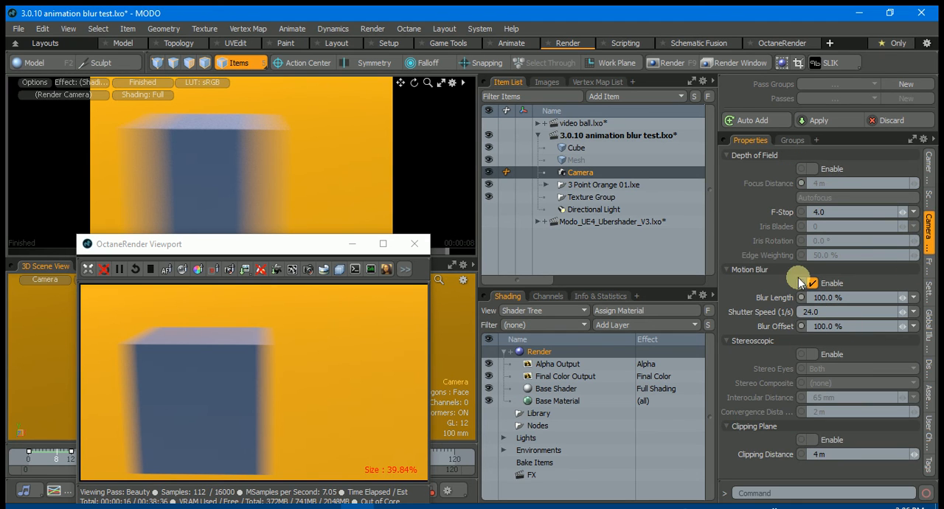
{"action": "left_click", "coordinate": [811, 282]}
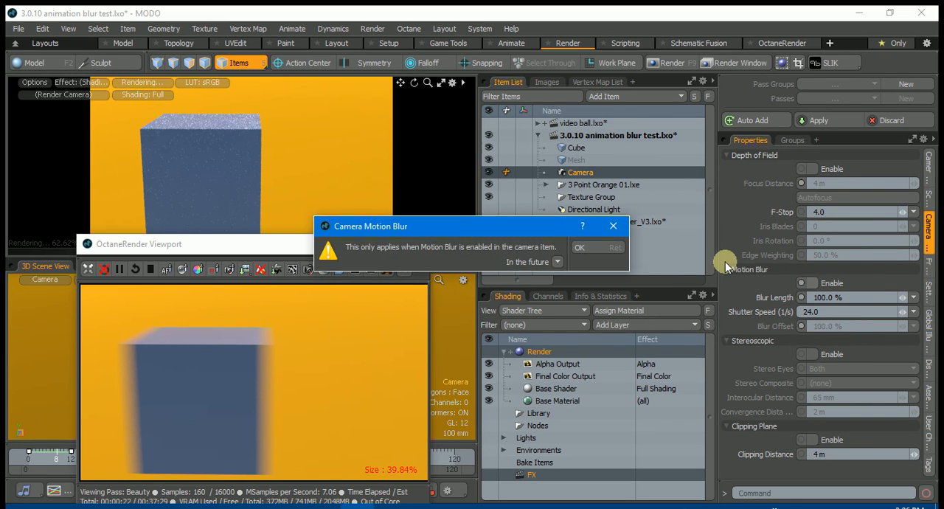
{"action": "left_click", "coordinate": [580, 247]}
{"action": "left_click", "coordinate": [811, 282]}
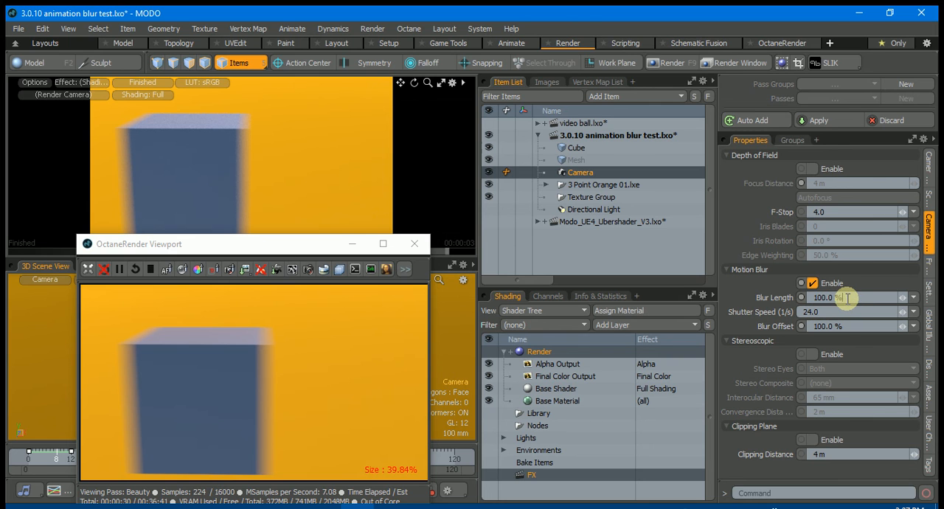
Set the camera's motion Blur Length to 200 % and its Blur Offset to 0 %
{"action": "key", "text": "Return"}
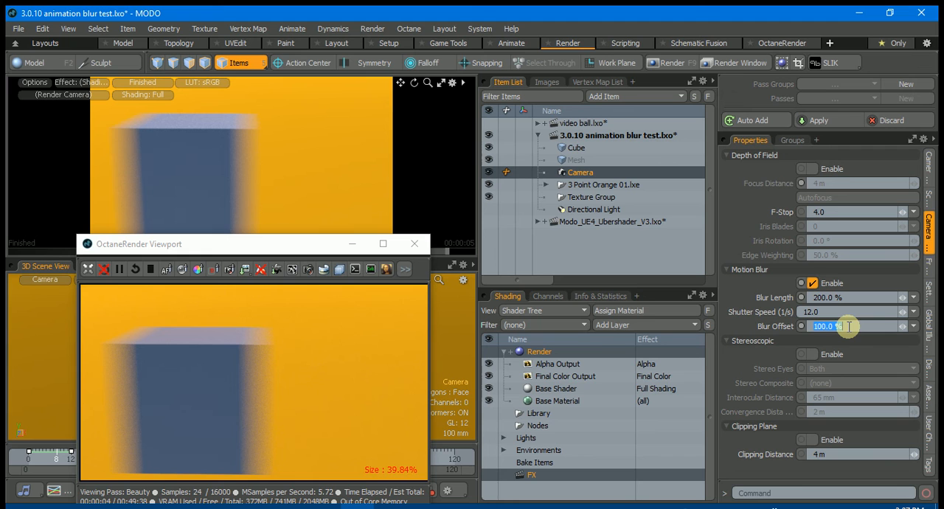
{"action": "key", "text": "Return"}
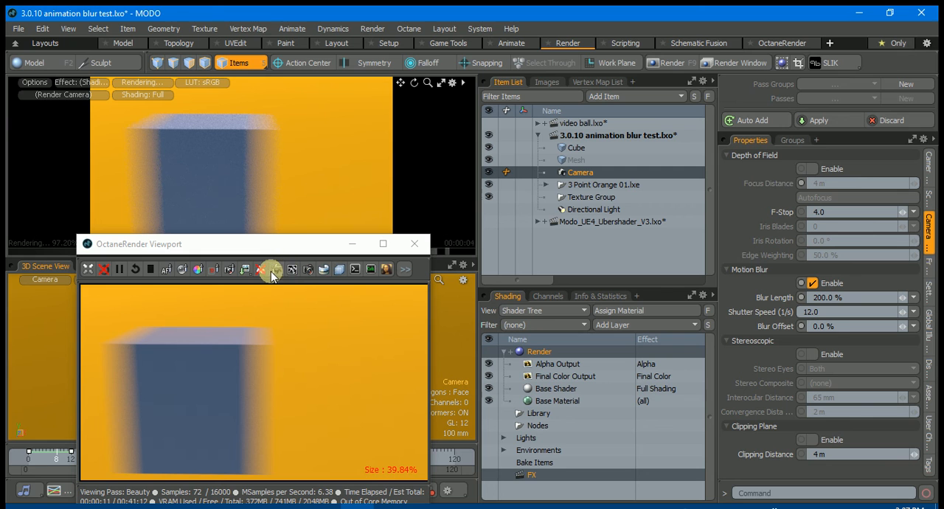
Try the Octane Kernel's Shutter Alignment as Before and After, return it to Symmetric, and close the kernel settings
{"action": "left_click", "coordinate": [296, 272]}
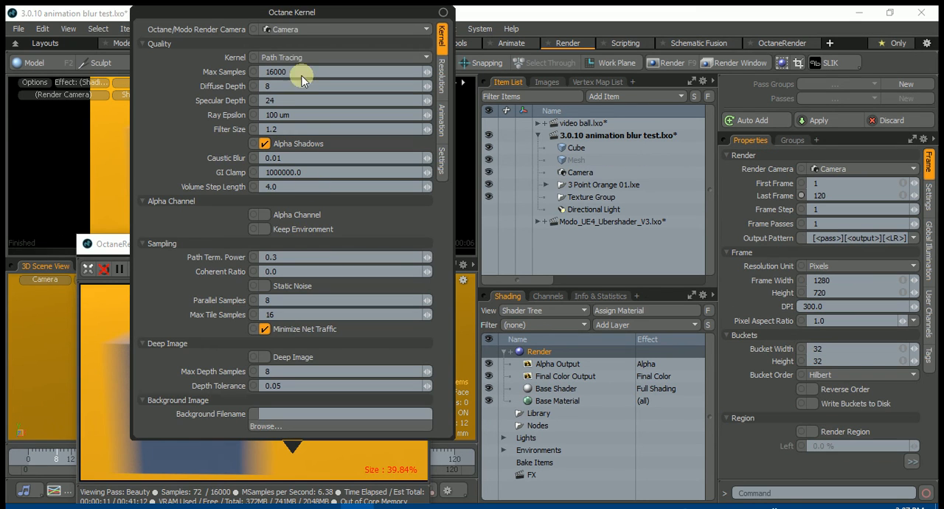
{"action": "left_click_drag", "start_coordinate": [292, 12], "coordinate": [516, 38]}
{"action": "left_click", "coordinate": [666, 147]}
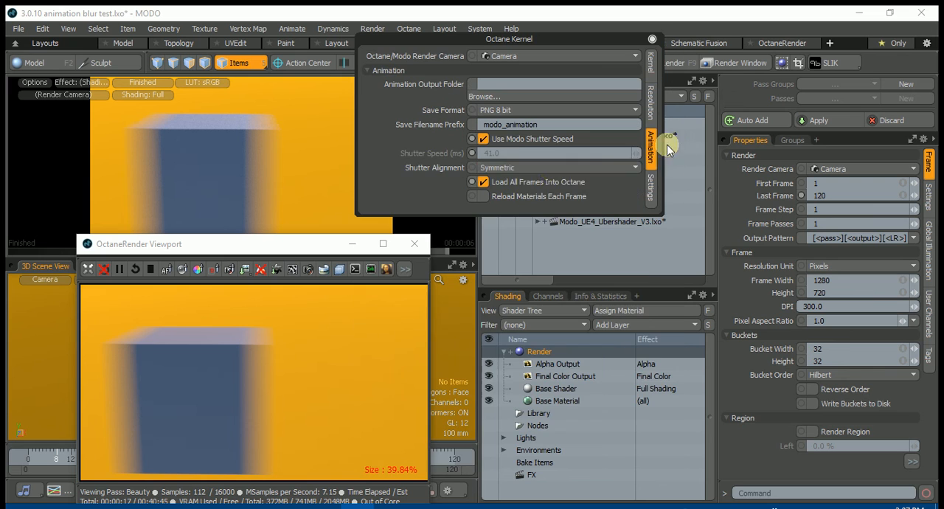
{"action": "left_click", "coordinate": [516, 168]}
{"action": "left_click", "coordinate": [511, 155]}
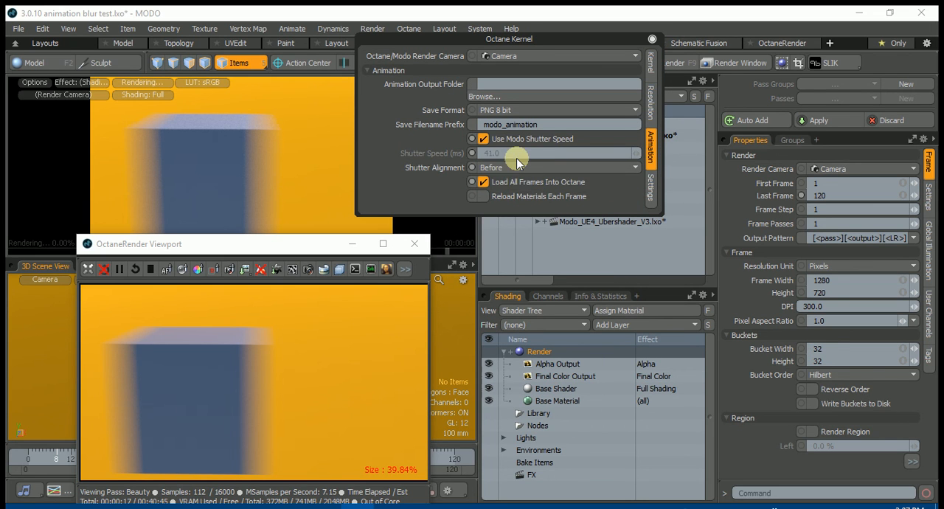
{"action": "left_click", "coordinate": [516, 167]}
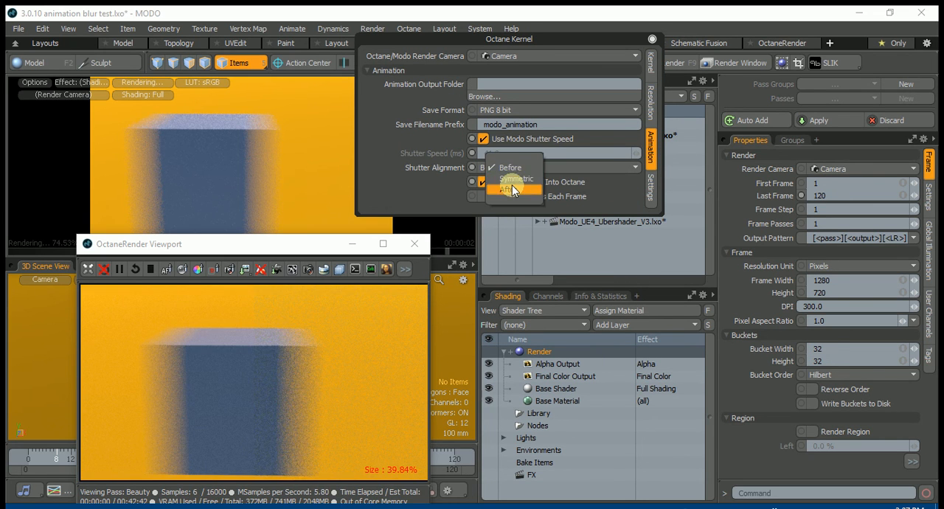
{"action": "left_click", "coordinate": [509, 193]}
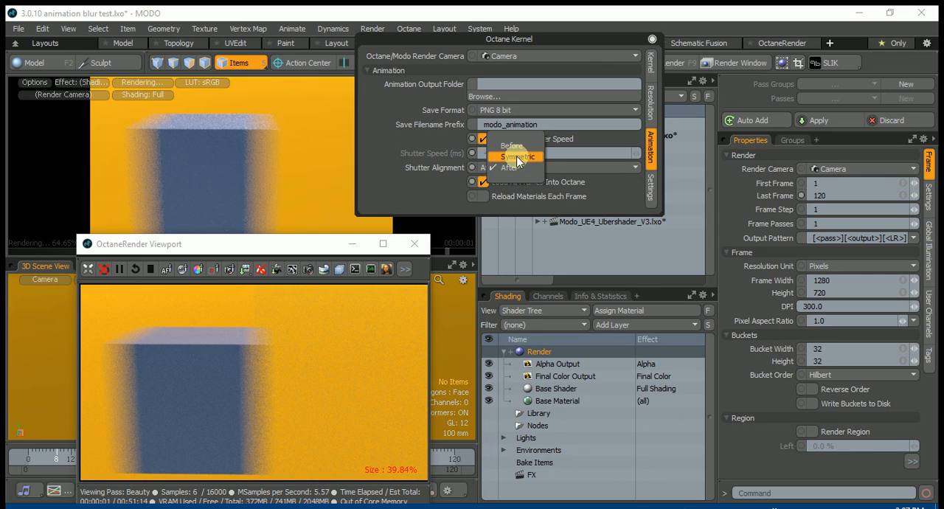
{"action": "left_click", "coordinate": [516, 156]}
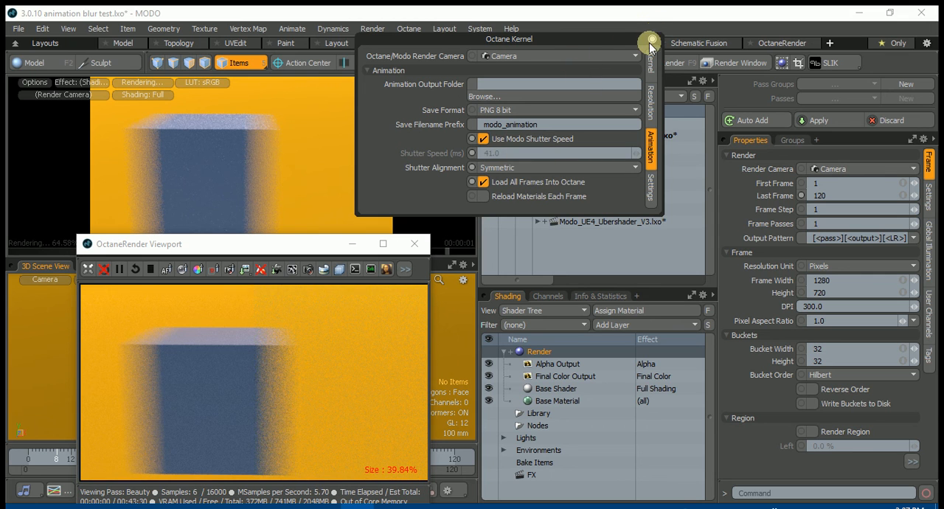
{"action": "left_click", "coordinate": [654, 40]}
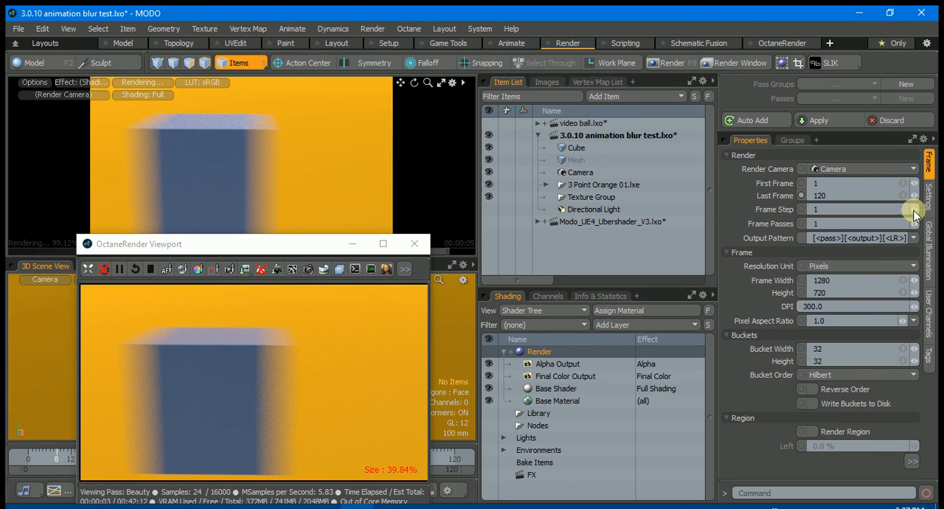
Set the Camera item's motion Blur Length to 300 %
{"action": "left_click", "coordinate": [590, 171]}
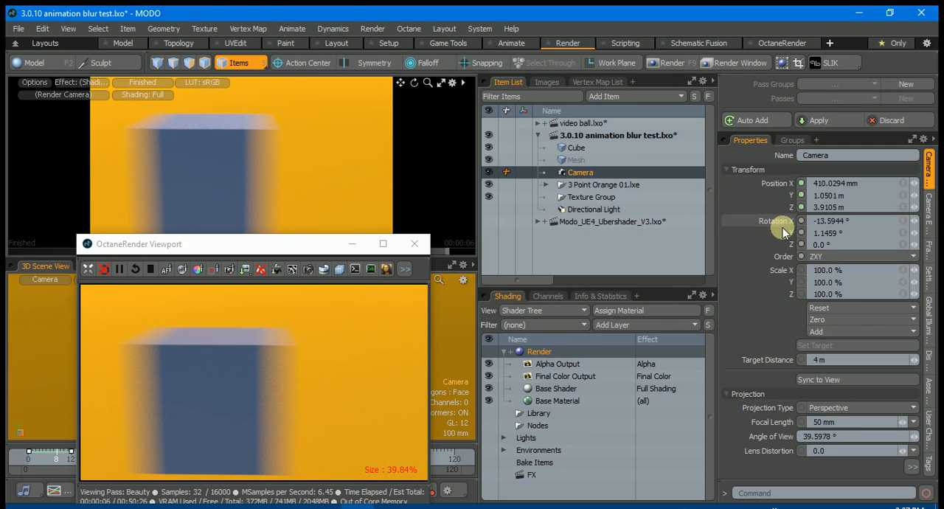
{"action": "left_click", "coordinate": [928, 210]}
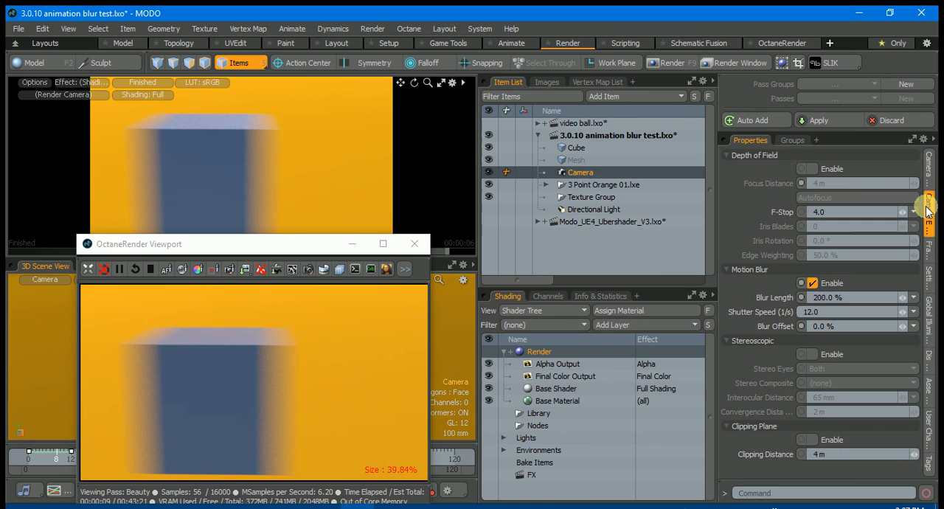
{"action": "left_click", "coordinate": [848, 296]}
{"action": "type", "text": "300"}
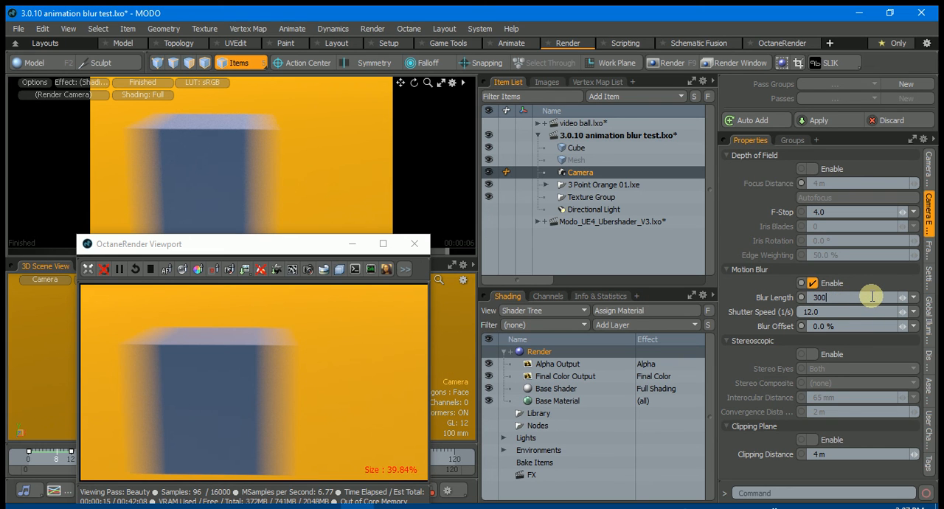
{"action": "key", "text": "Return"}
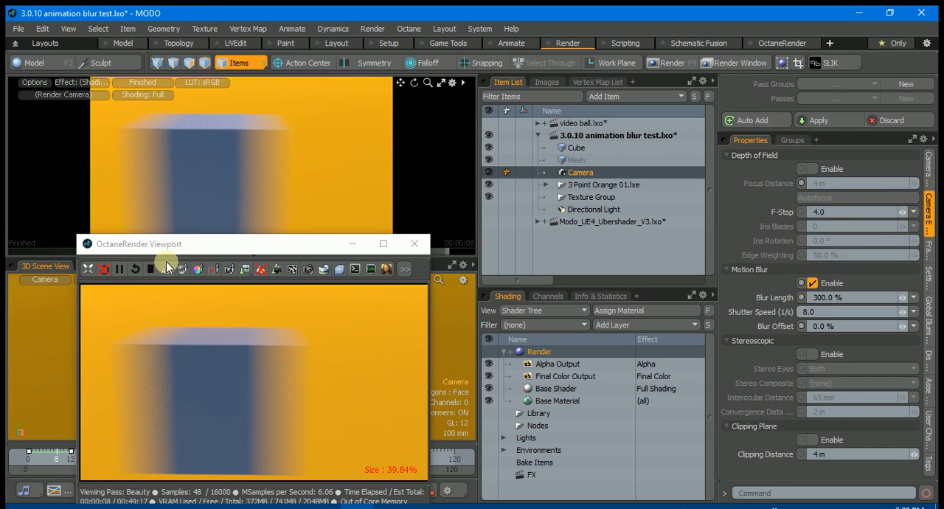
Show the Resolution settings of the Octane Kernel, including Use Modo Resolution, and close the kernel settings
{"action": "left_click", "coordinate": [291, 270]}
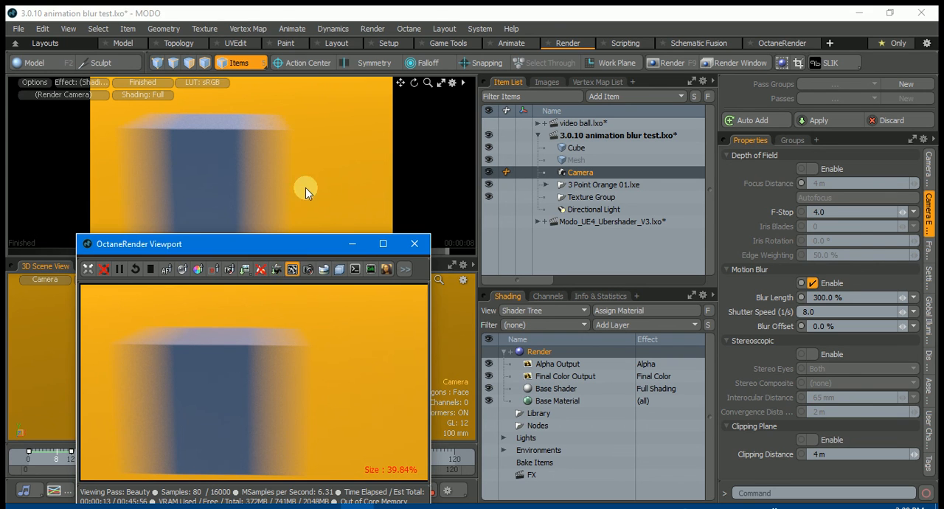
{"action": "left_click", "coordinate": [441, 77]}
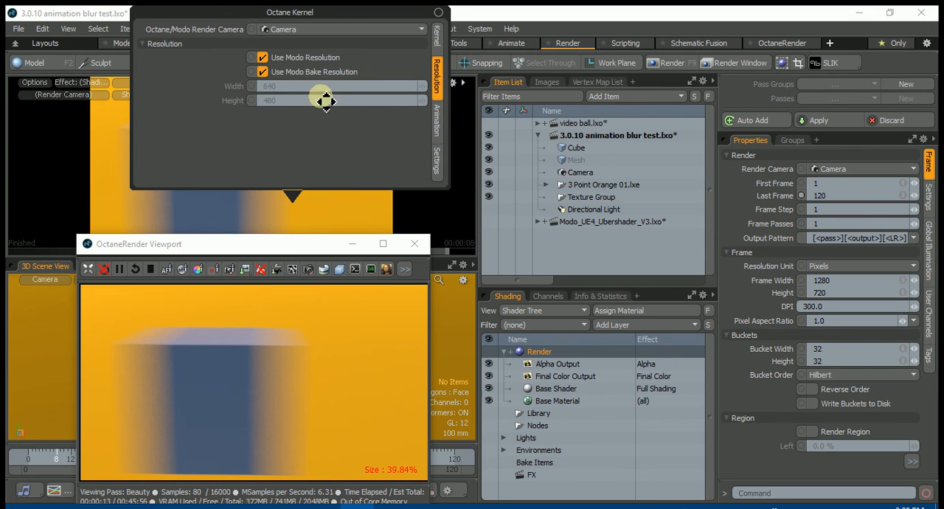
{"action": "left_click", "coordinate": [263, 57]}
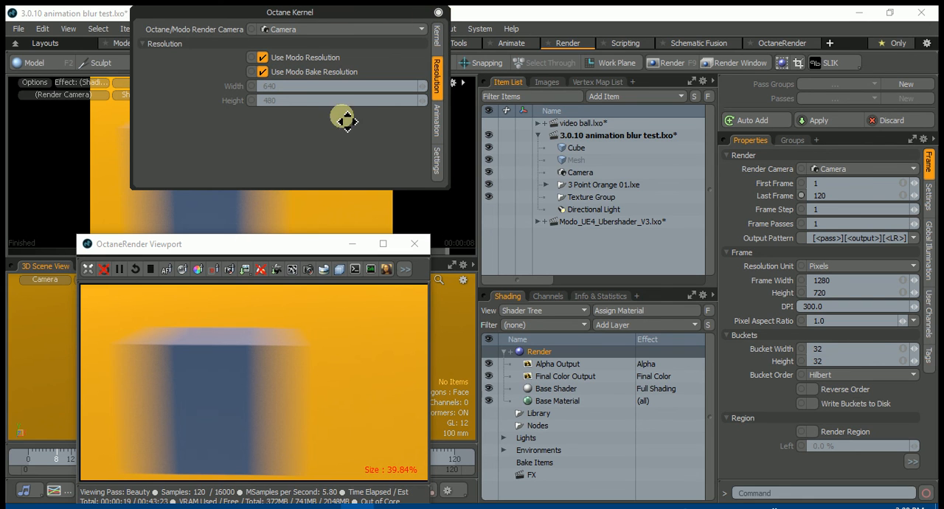
{"action": "left_click", "coordinate": [439, 13]}
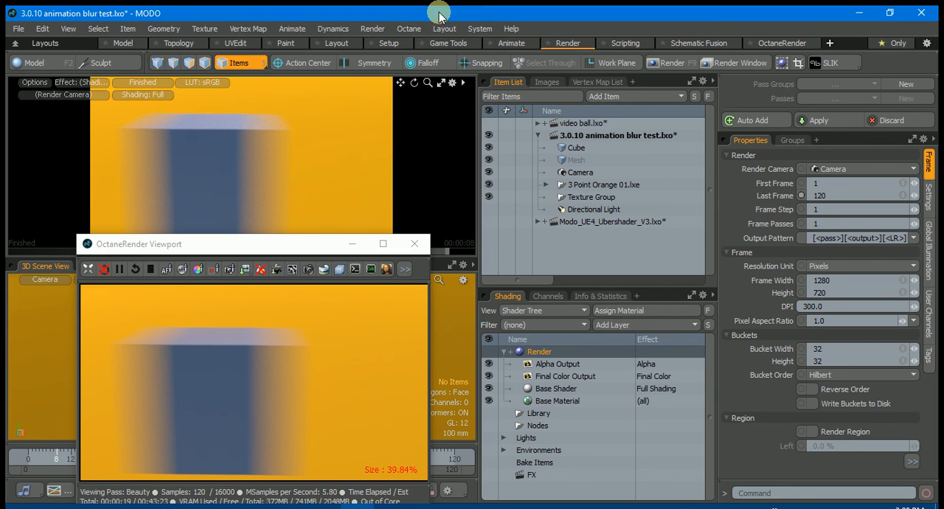
Move the OctaneRender Viewport up over the MODO render preview and widen its window
{"action": "left_click_drag", "start_coordinate": [250, 245], "coordinate": [205, 90]}
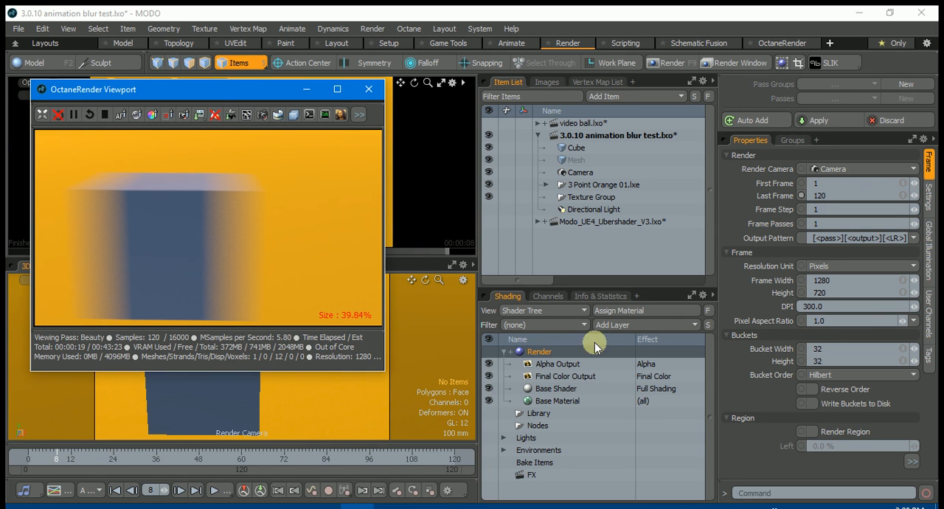
{"action": "left_click", "coordinate": [553, 352]}
{"action": "left_click_drag", "start_coordinate": [384, 357], "coordinate": [459, 359]}
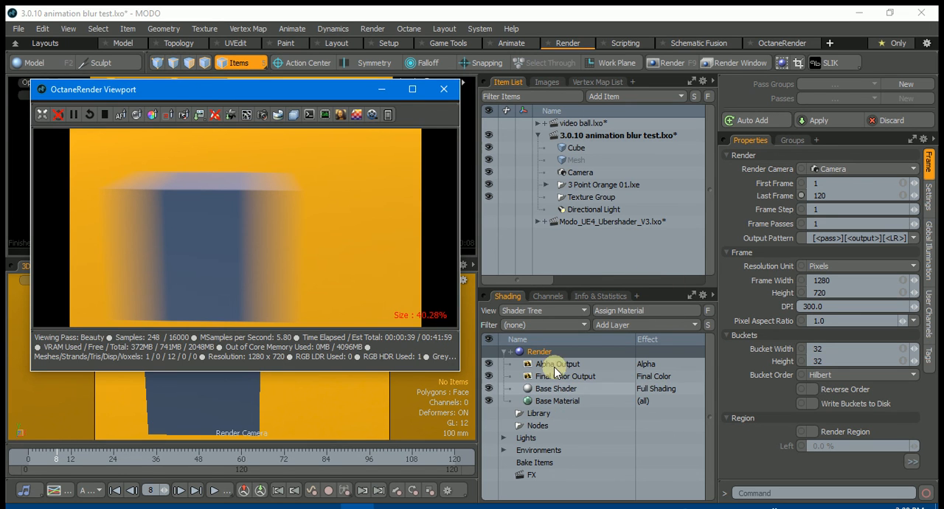
Override the Camera item's render resolution with width 300 and height 200, and switch the override off and back on
{"action": "left_click", "coordinate": [582, 169]}
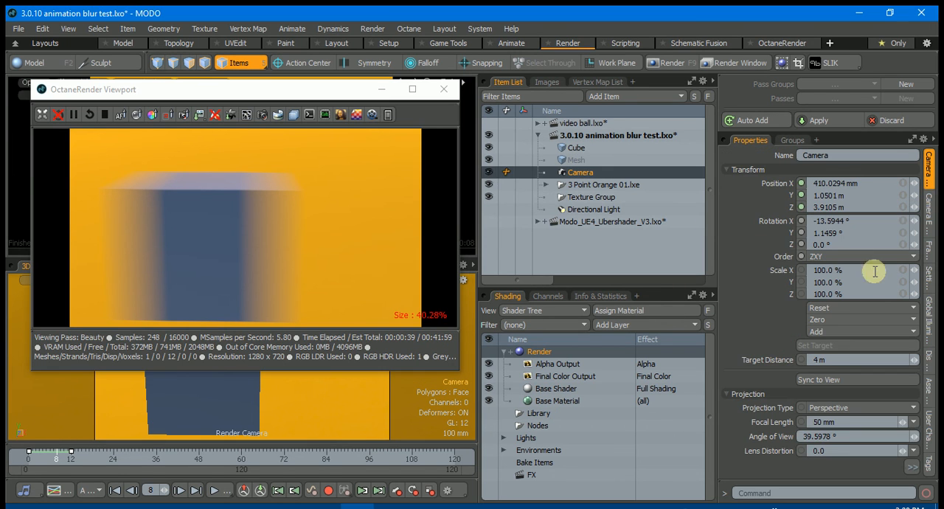
{"action": "left_click", "coordinate": [912, 466]}
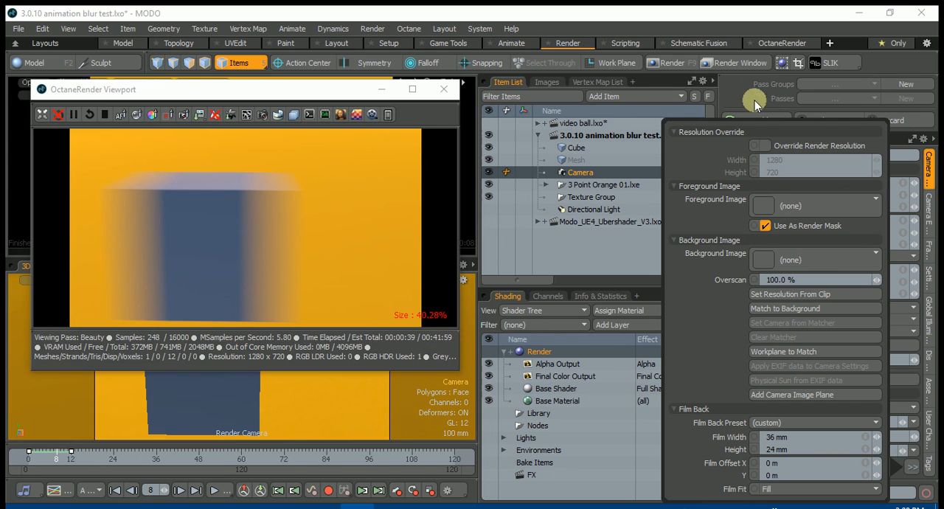
{"action": "left_click", "coordinate": [767, 145]}
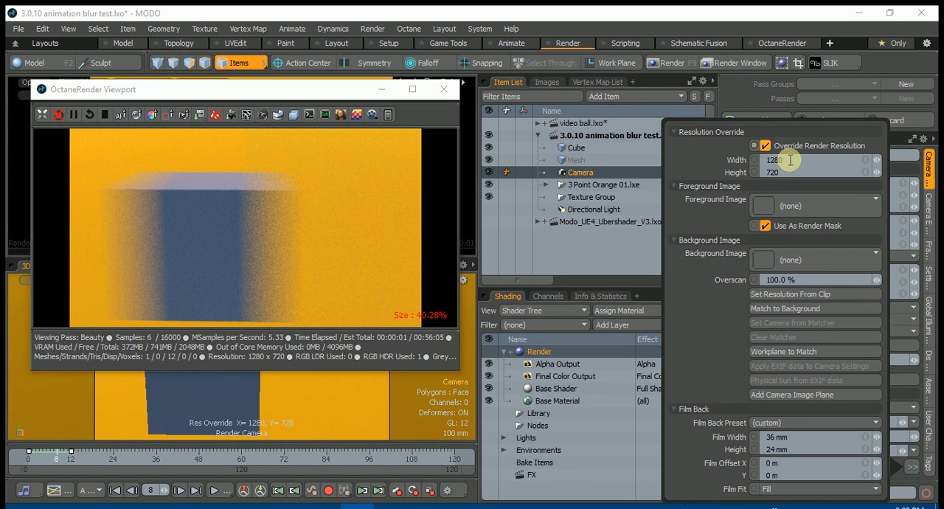
{"action": "left_click", "coordinate": [790, 160]}
{"action": "type", "text": "300"}
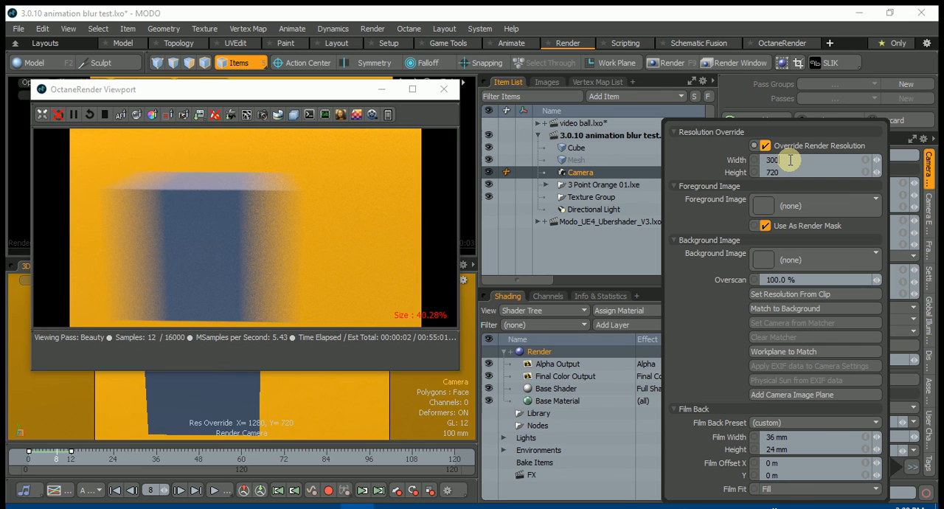
{"action": "key", "text": "Tab"}
{"action": "type", "text": "200"}
{"action": "key", "text": "Tab"}
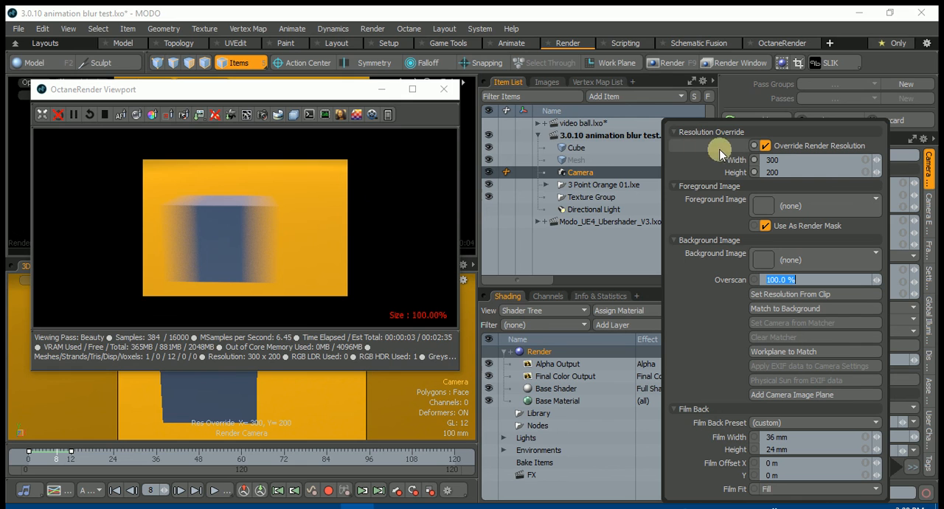
{"action": "left_click", "coordinate": [764, 145]}
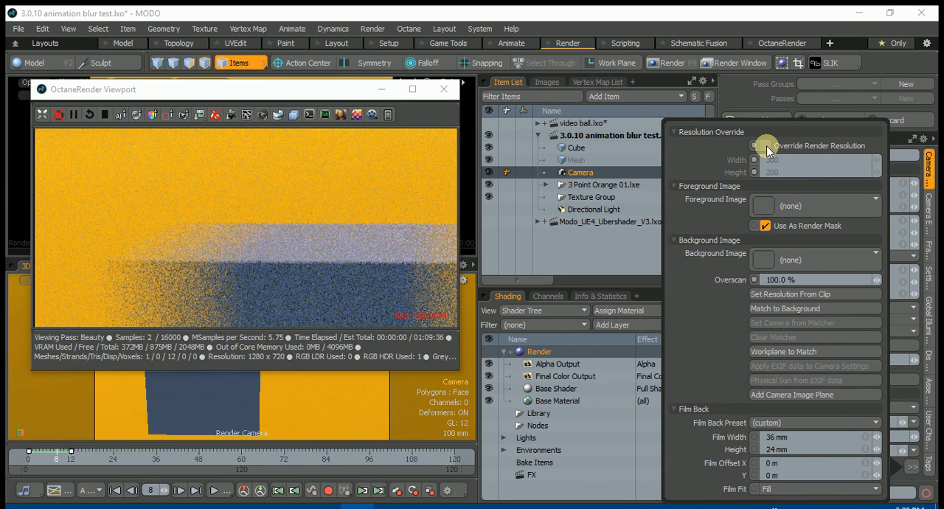
{"action": "left_click", "coordinate": [766, 145]}
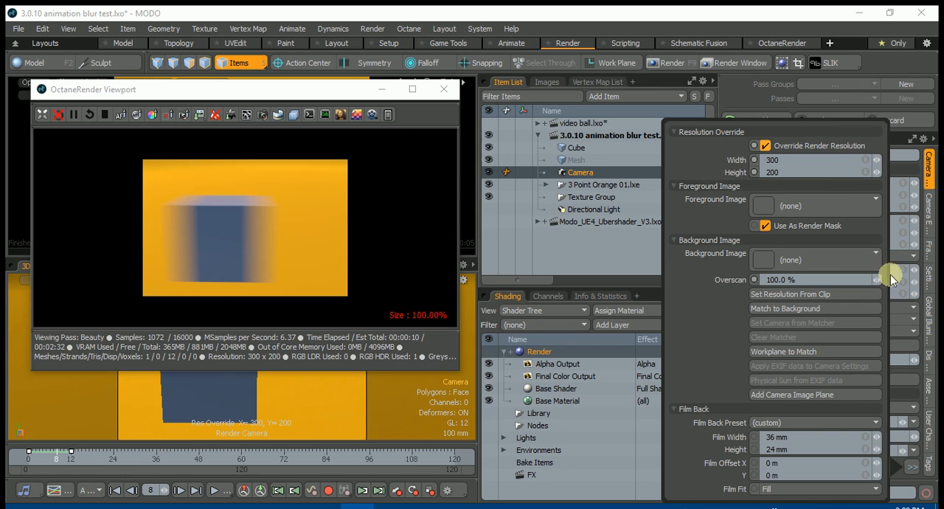
{"action": "left_click", "coordinate": [791, 507]}
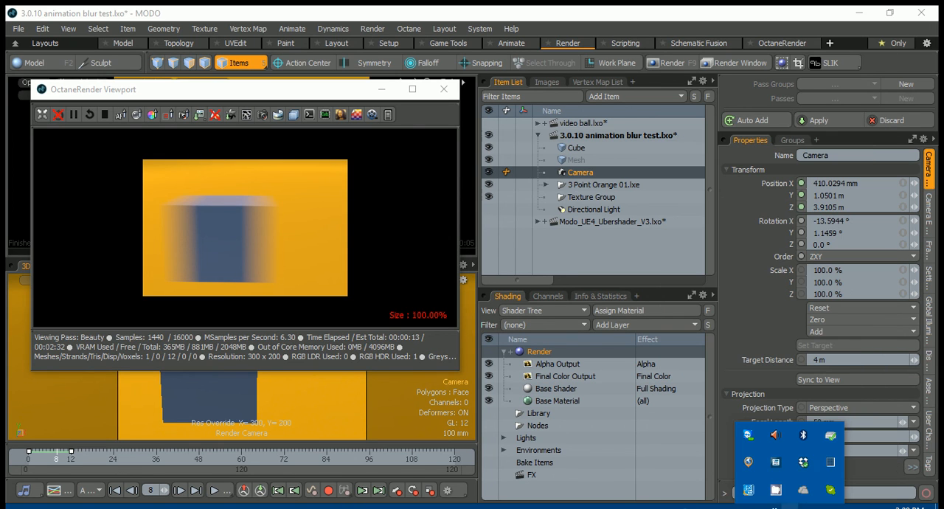
{"action": "right_click", "coordinate": [775, 494]}
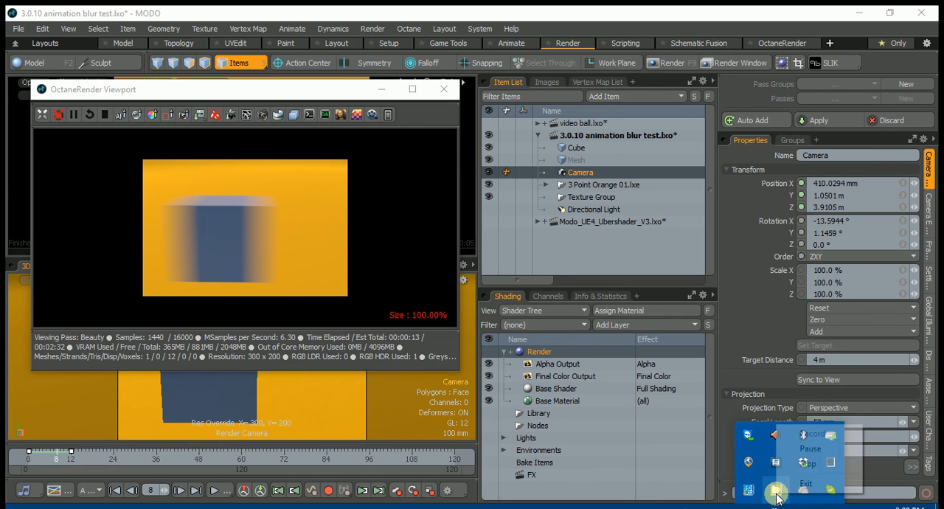